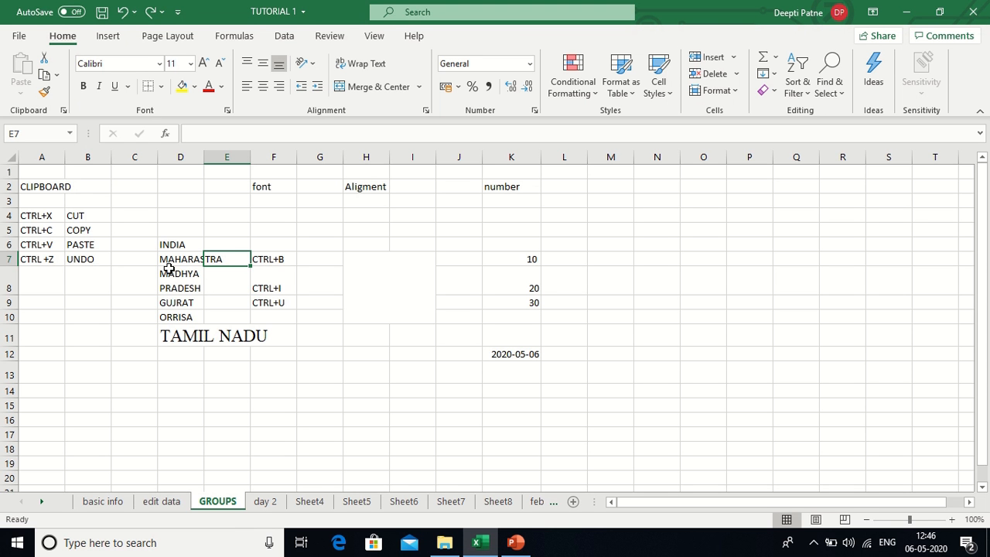
# - Move the INDIA label from cell D6 to cell N3
pyautogui.click(179, 244)
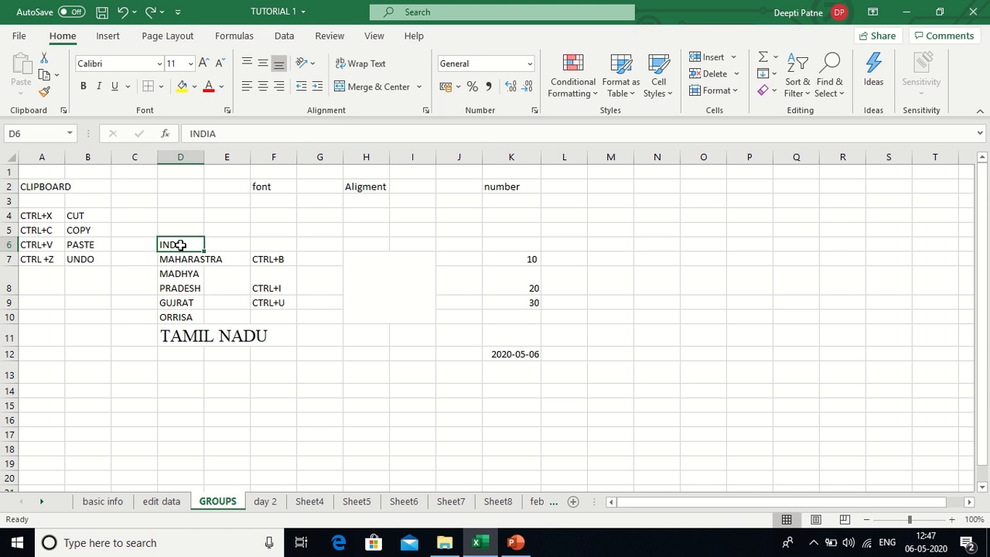
pyautogui.hotkey('ctrl', 'c')
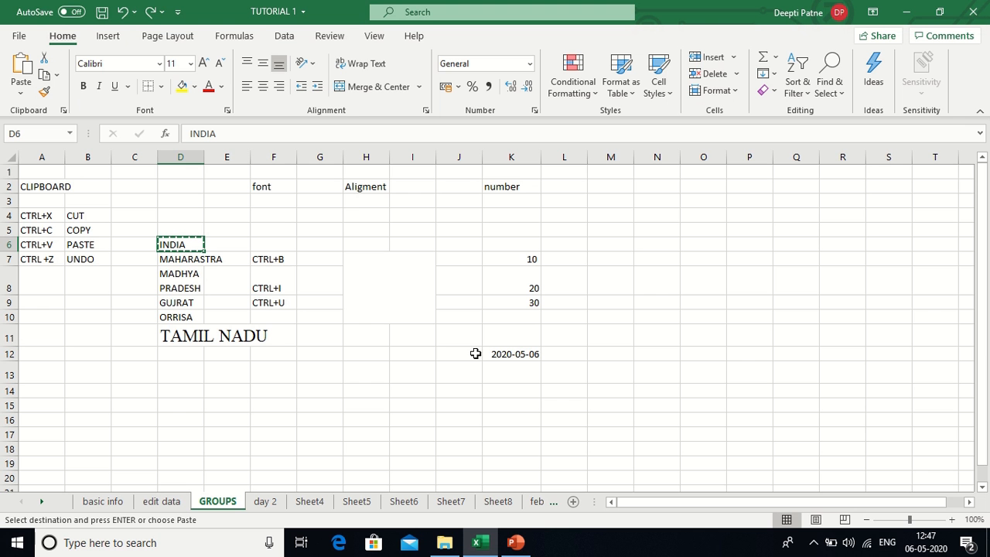
pyautogui.click(659, 202)
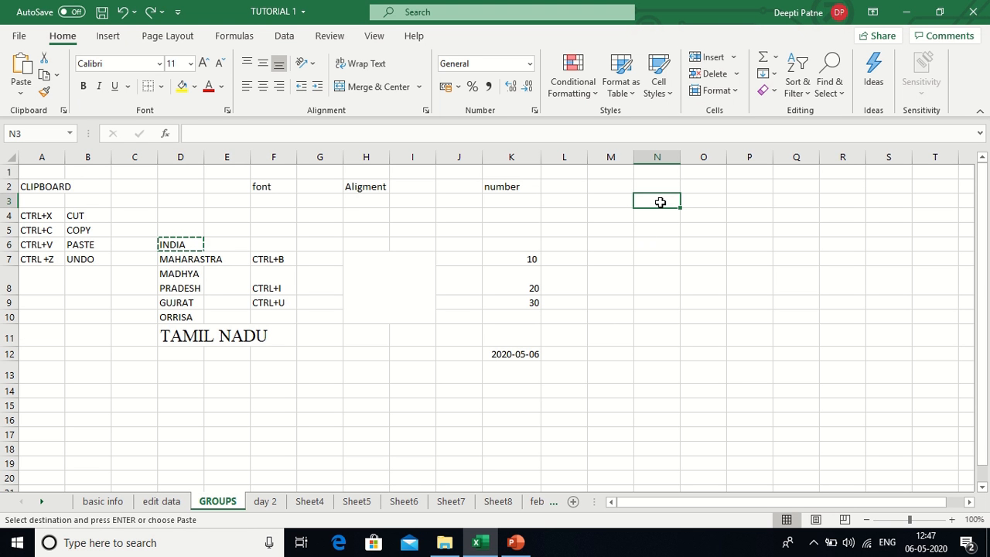
pyautogui.hotkey('ctrl', 'v')
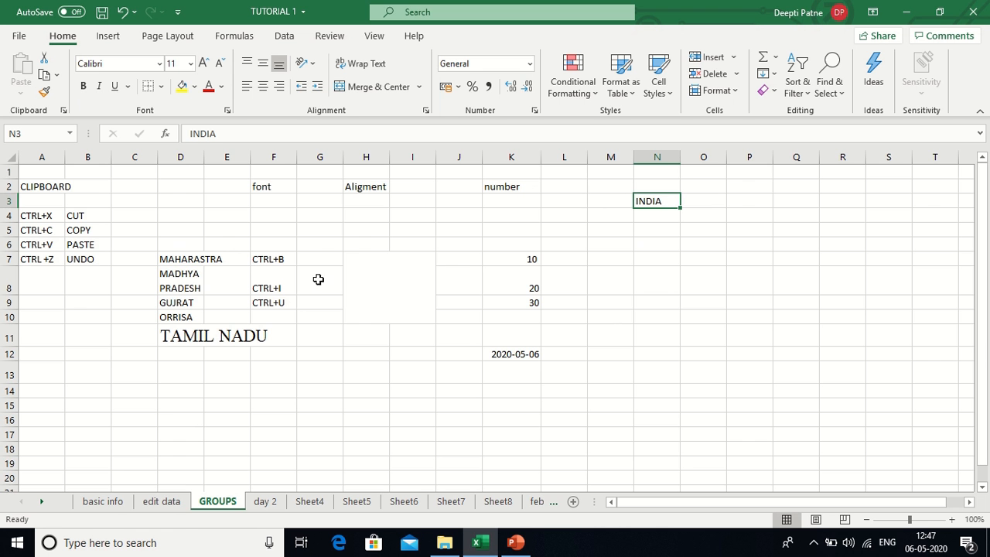
# - Paste a copy of MAHARASTRA into N4, then undo that paste and the INDIA move
pyautogui.click(199, 261)
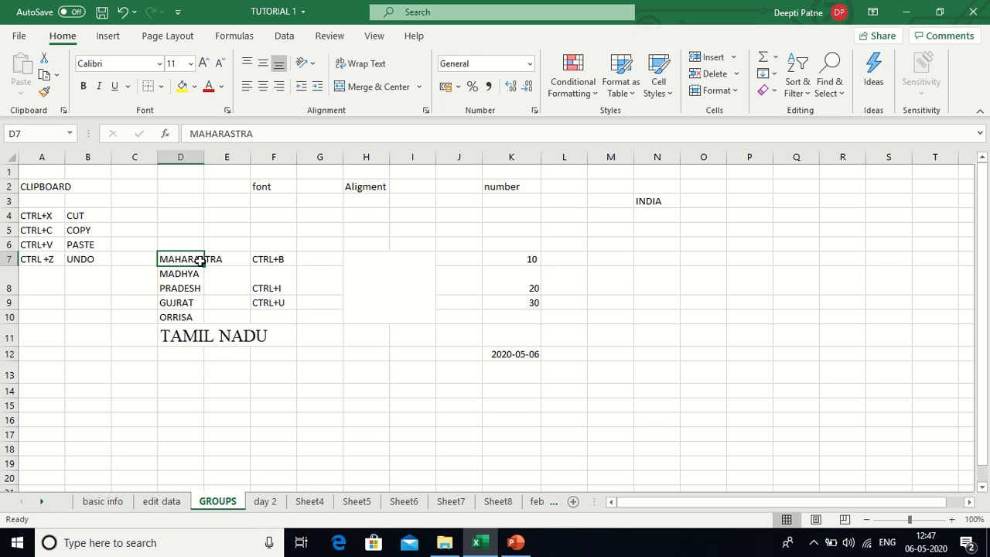
pyautogui.hotkey('ctrl', 'c')
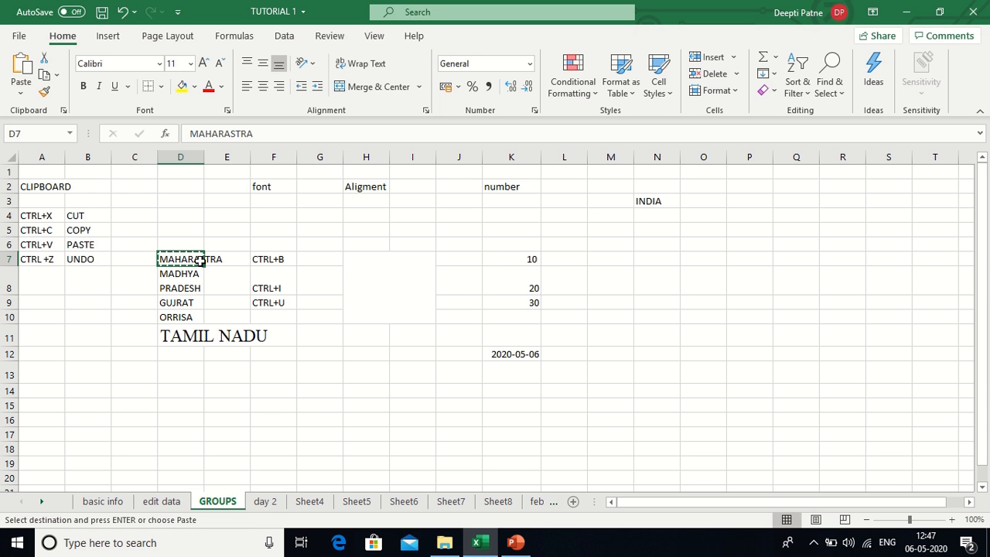
pyautogui.click(651, 215)
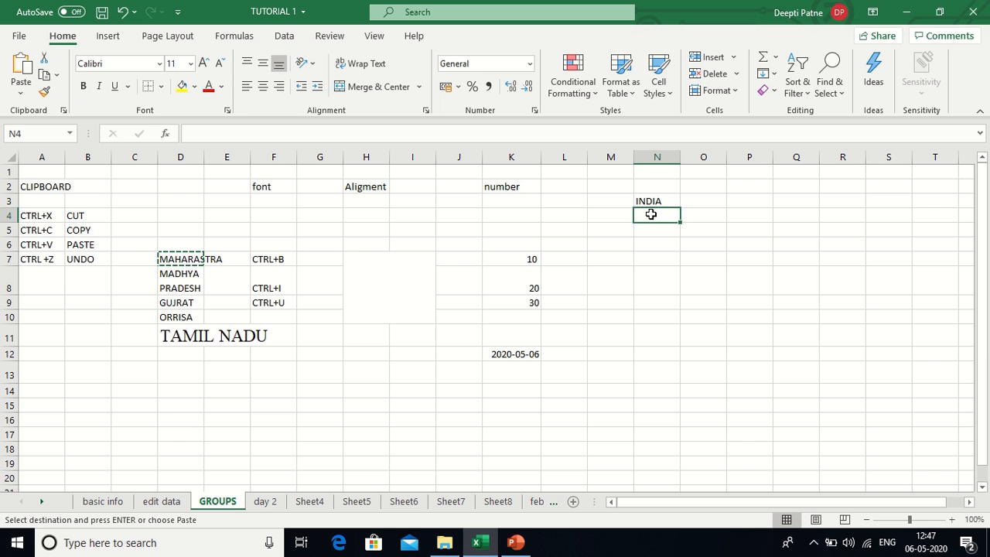
pyautogui.hotkey('ctrl', 'v')
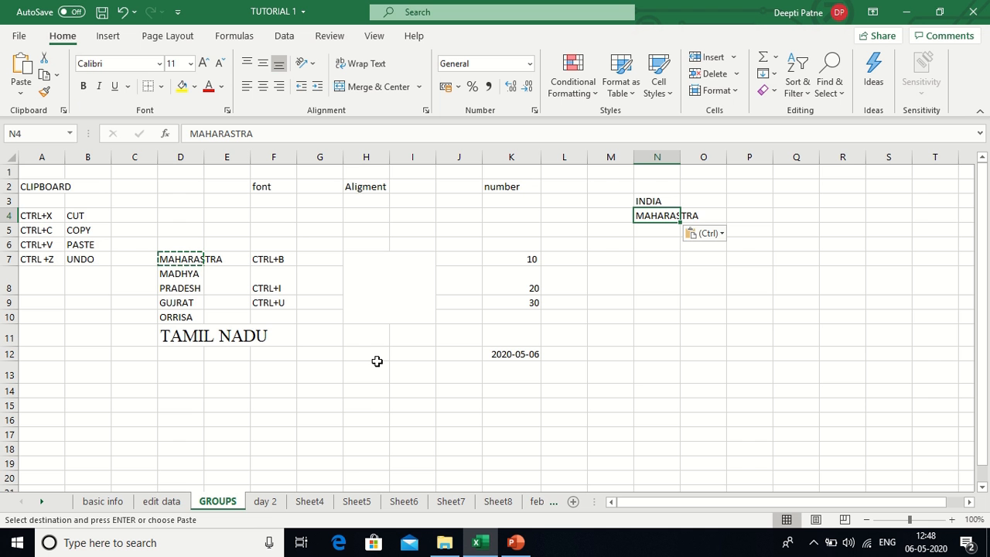
pyautogui.hotkey('ctrl', 'z')
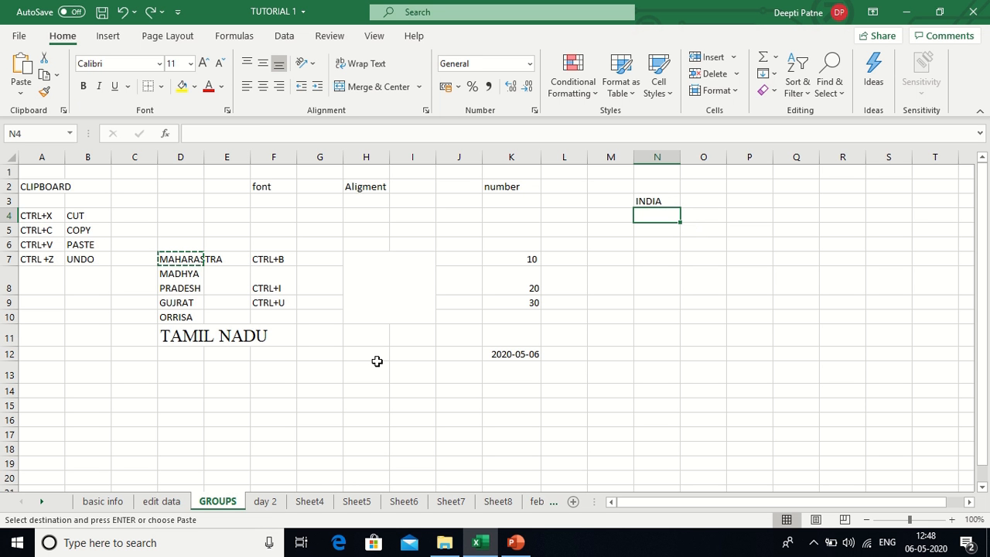
pyautogui.hotkey('ctrl', 'z')
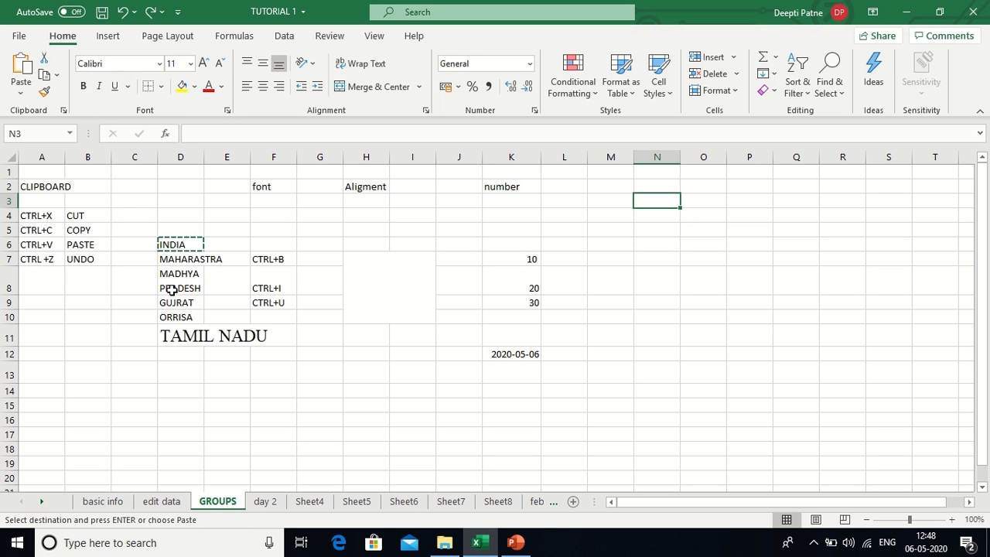
# - Make MAHARASTRA bold, MADHYA PRADESH italic and GUJRAT underlined, leaving ORRISA without underline
pyautogui.click(188, 263)
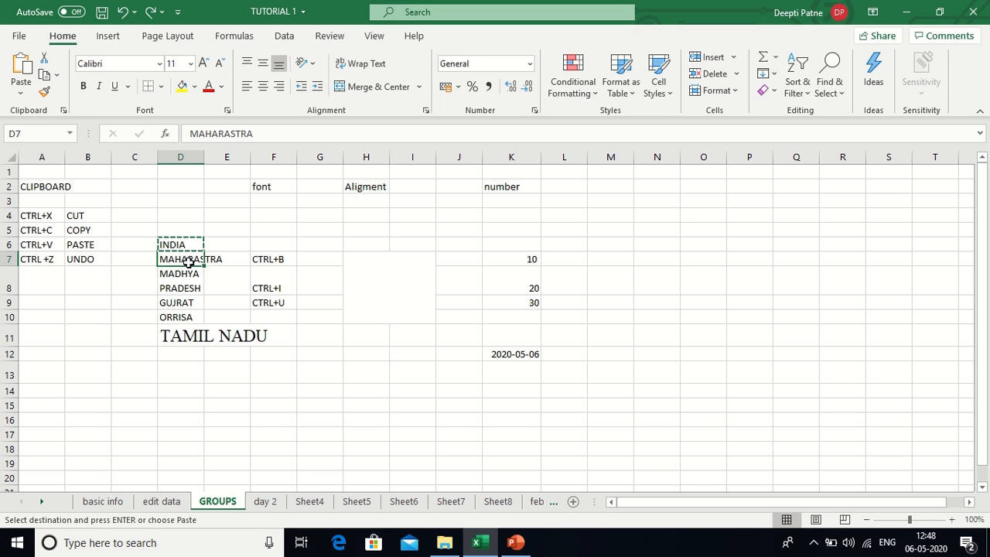
pyautogui.hotkey('ctrl', 'b')
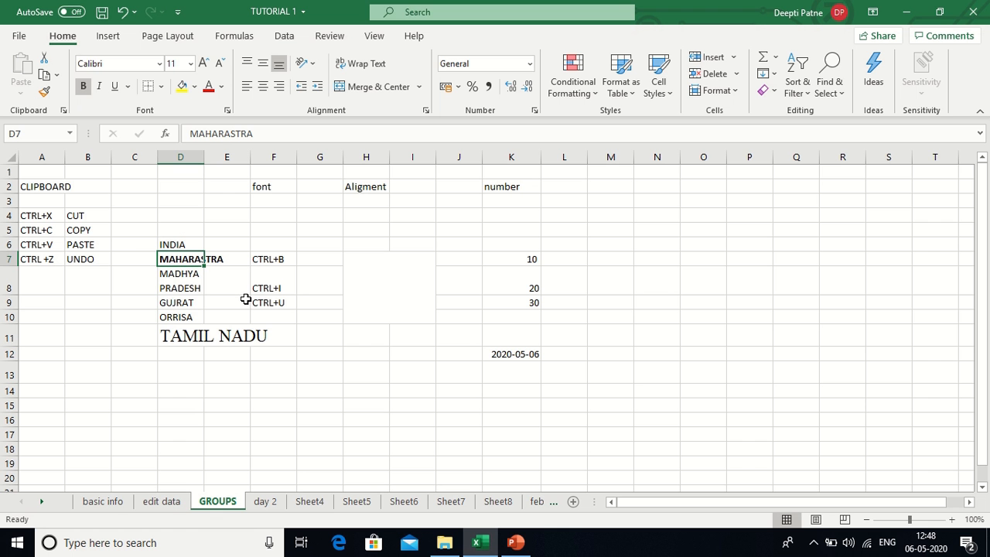
pyautogui.click(184, 281)
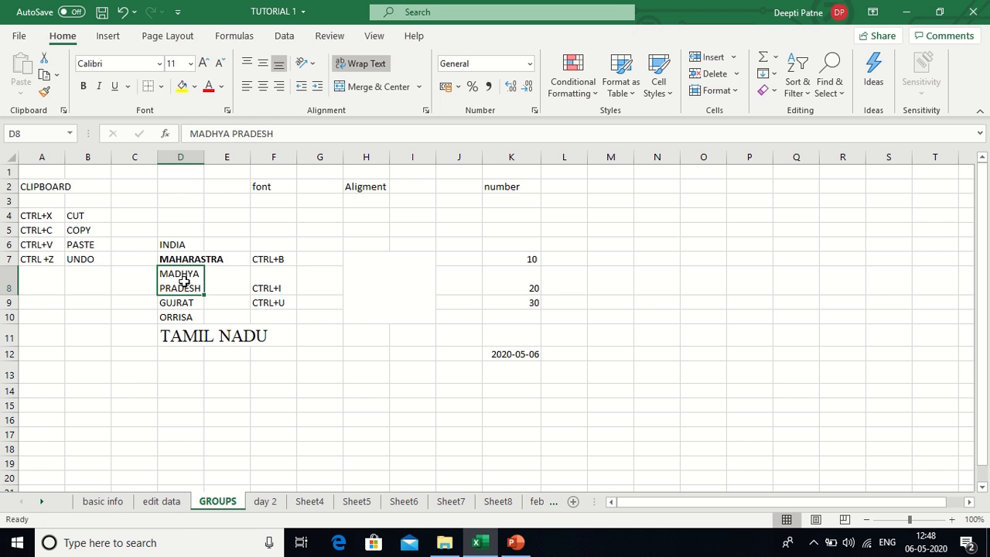
pyautogui.hotkey('ctrl', 'i')
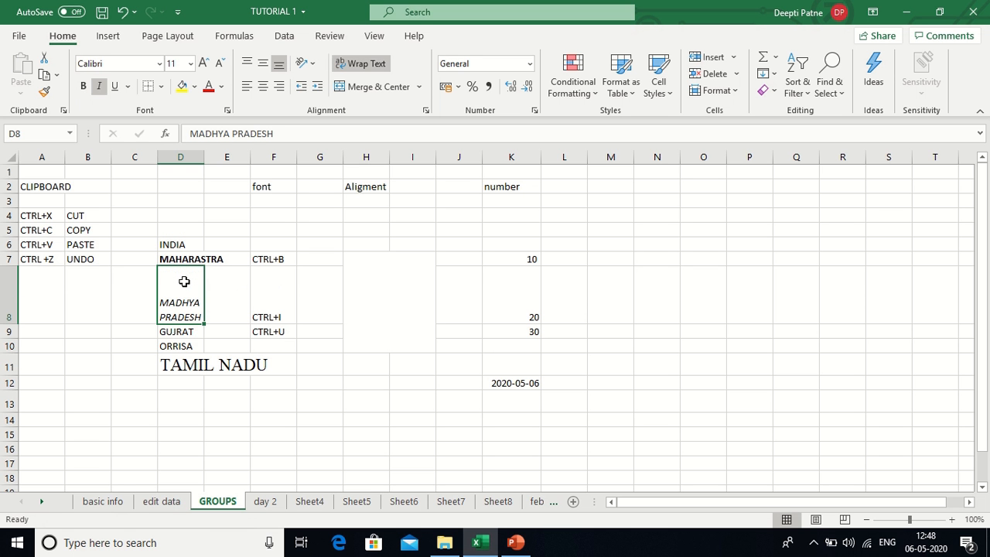
pyautogui.click(188, 332)
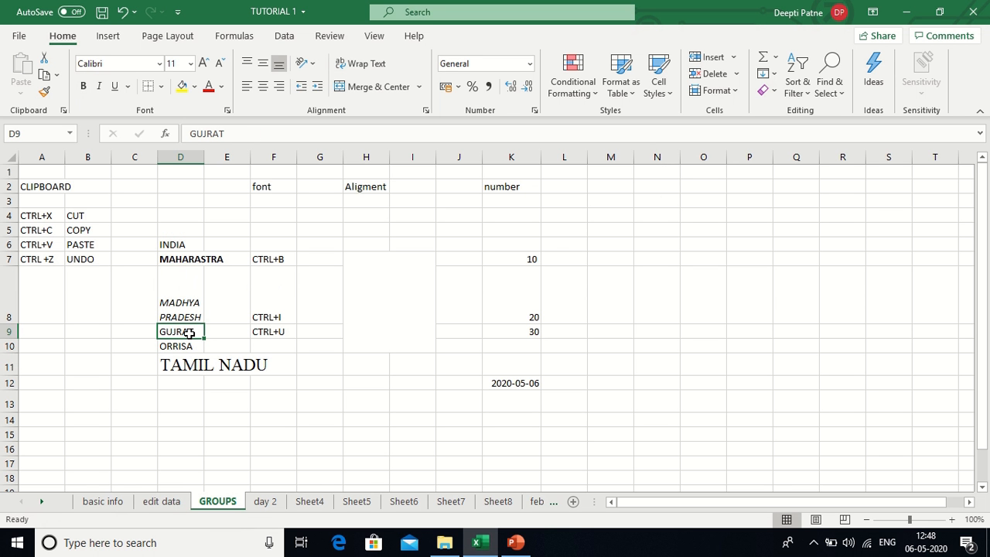
pyautogui.hotkey('ctrl', 'u')
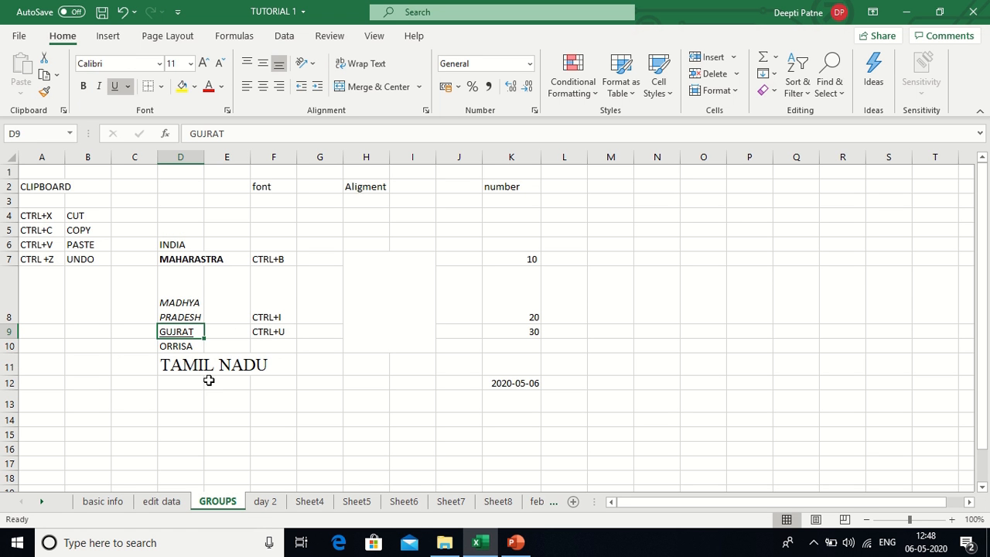
pyautogui.click(187, 346)
pyautogui.hotkey('ctrl', 'u')
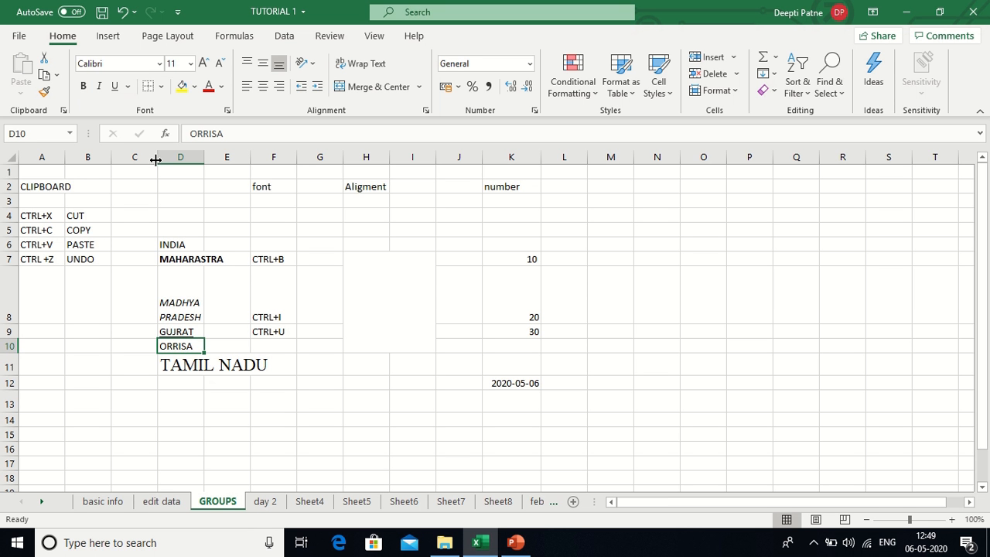
# - Apply All Borders to ORRISA and No Border to empty cell E13, then reselect ORRISA
pyautogui.click(161, 89)
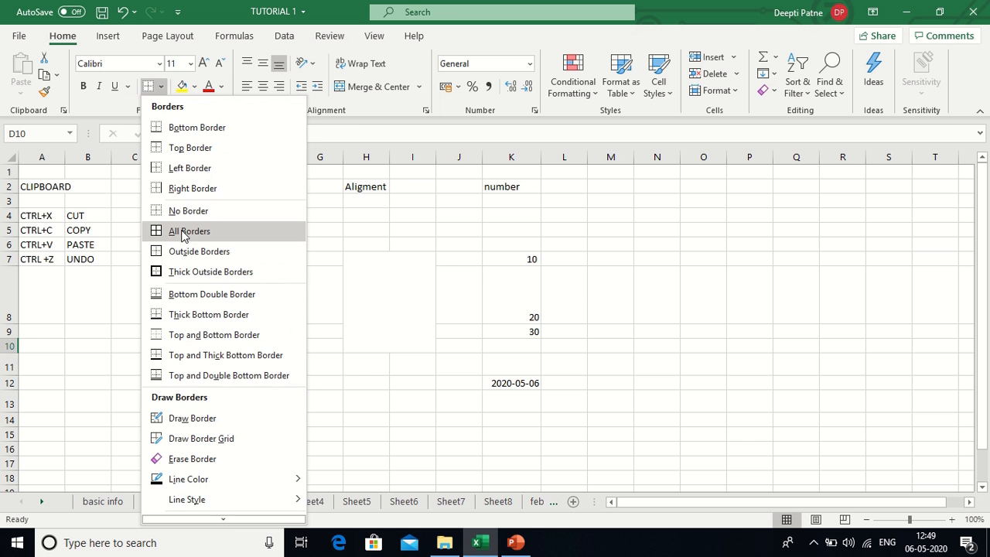
pyautogui.click(181, 231)
pyautogui.click(229, 401)
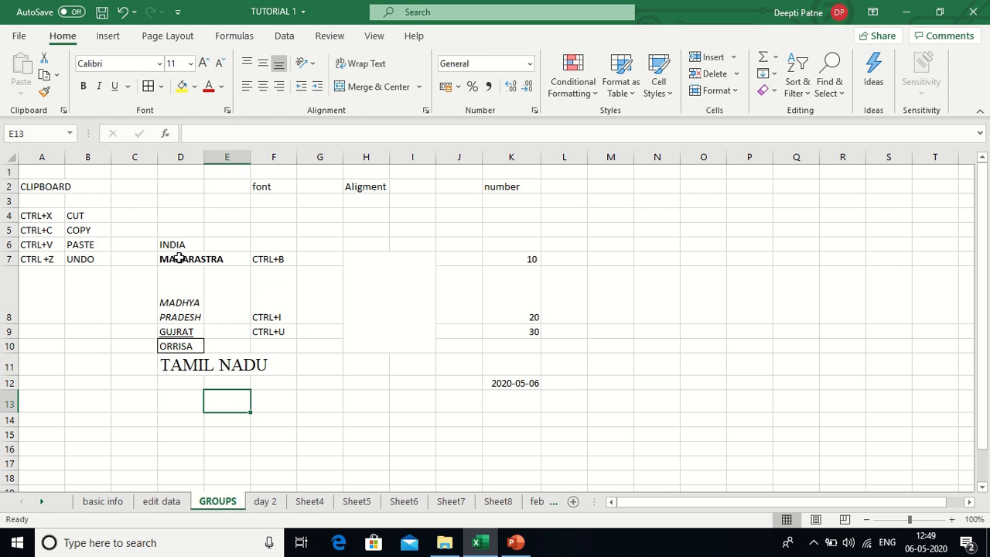
pyautogui.click(161, 86)
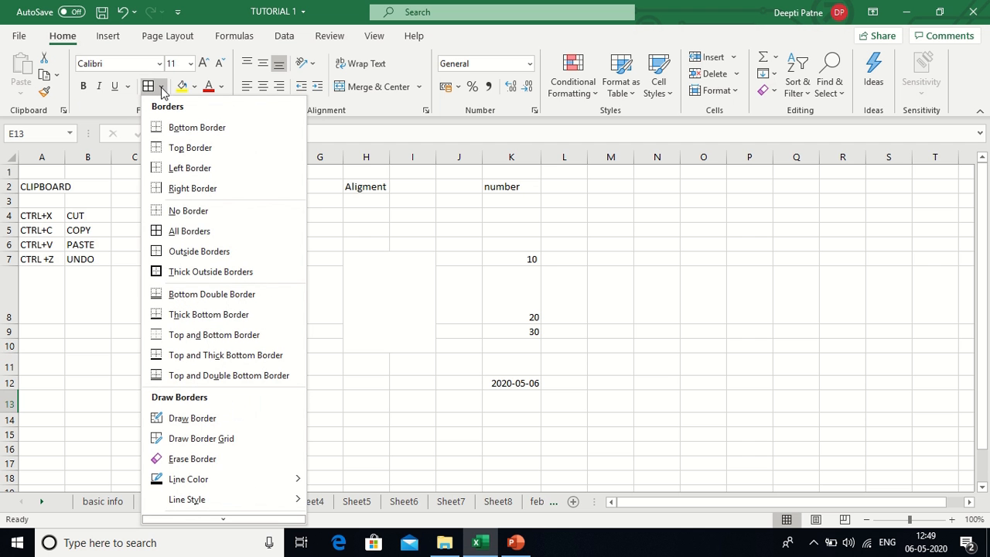
pyautogui.click(179, 211)
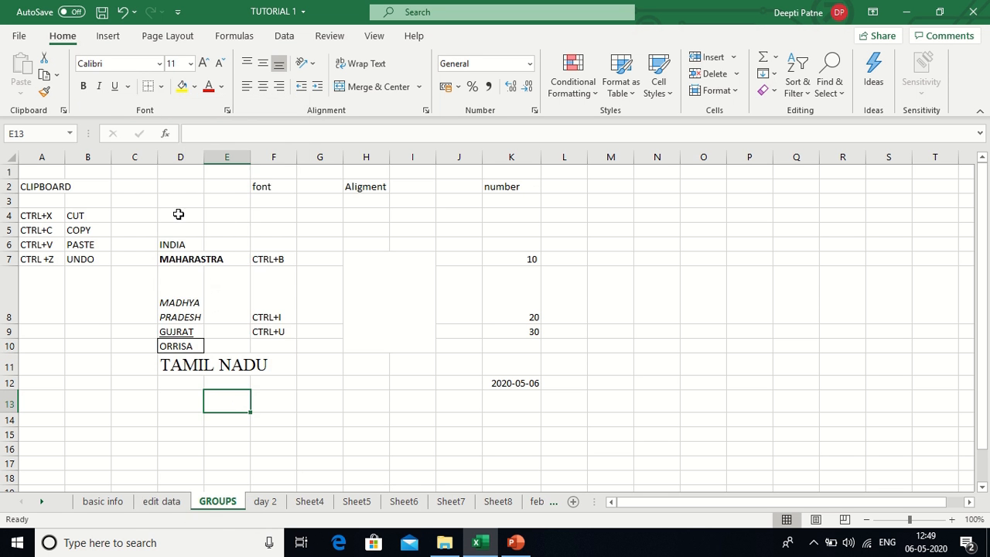
pyautogui.click(287, 415)
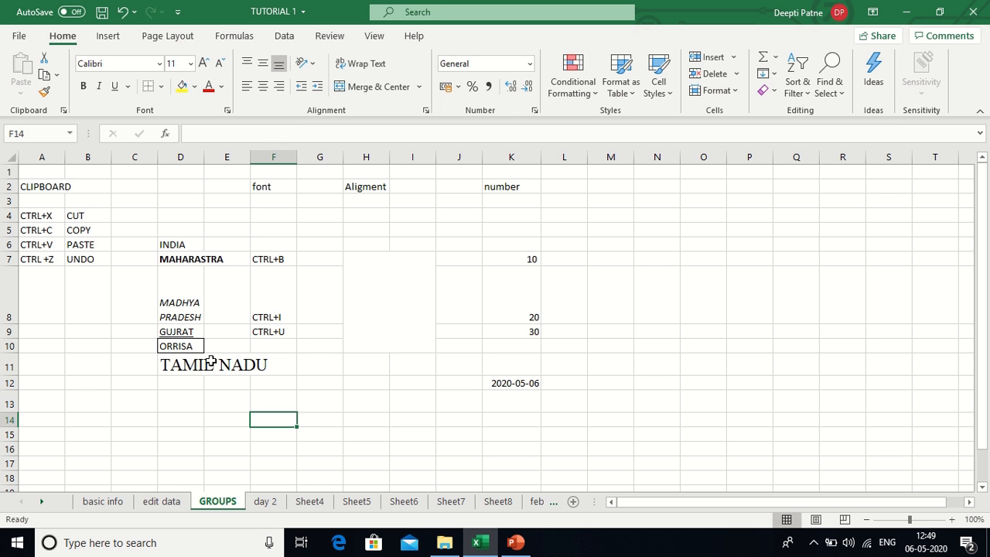
pyautogui.click(190, 345)
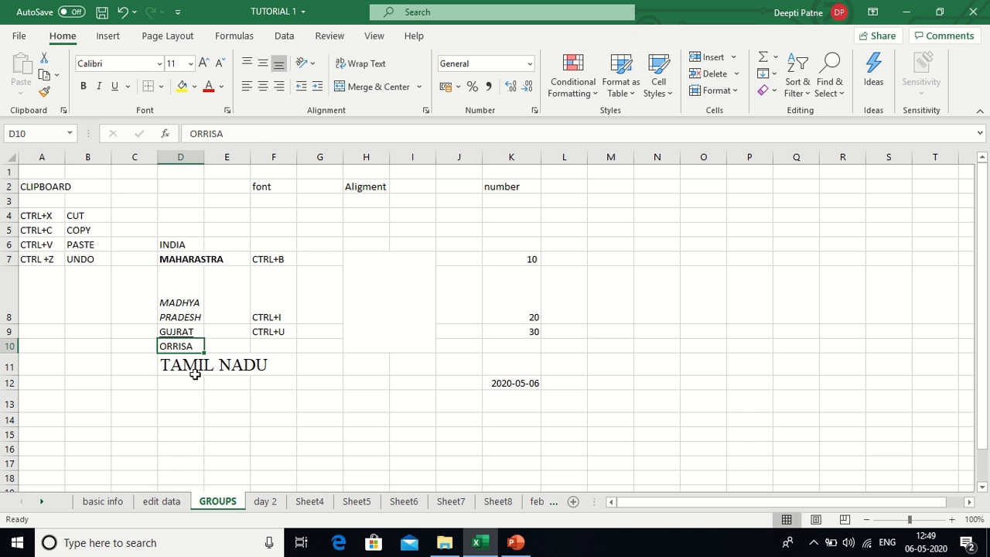
# - Enlarge the TAMIL NADU text in D11 five size steps, then shrink it back five steps
pyautogui.click(203, 370)
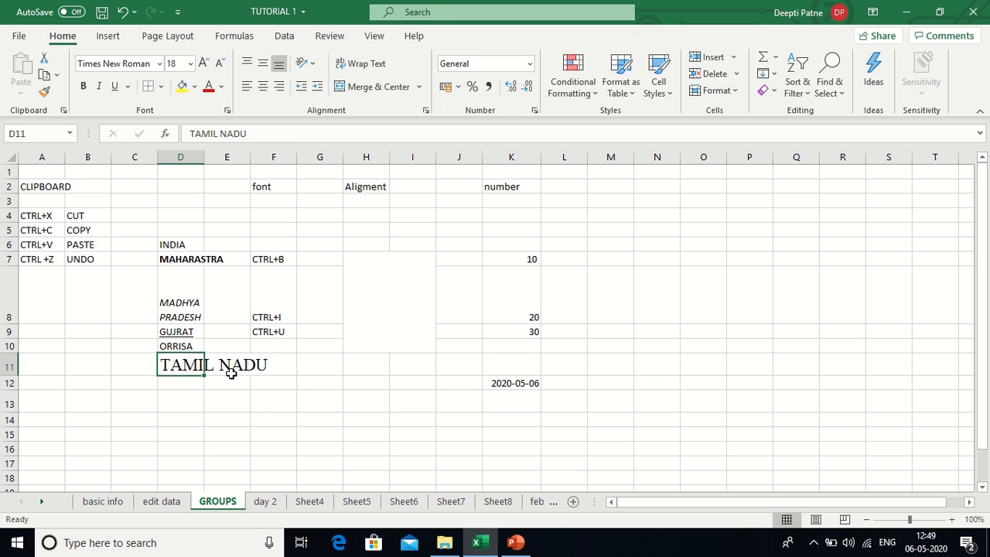
pyautogui.click(204, 65)
pyautogui.click(203, 65)
pyautogui.click(204, 65)
pyautogui.click(203, 65)
pyautogui.click(204, 65)
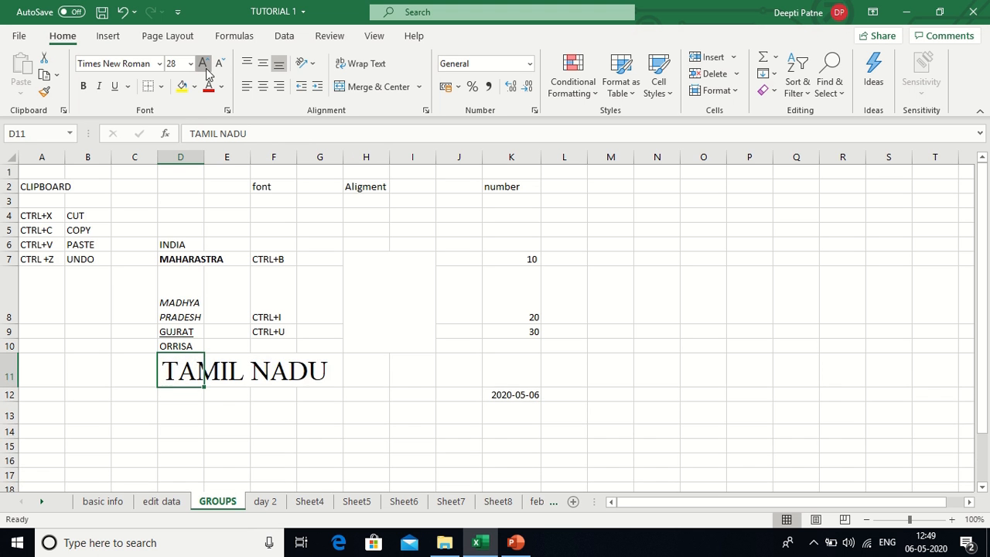
pyautogui.click(203, 65)
pyautogui.click(203, 65)
pyautogui.click(204, 65)
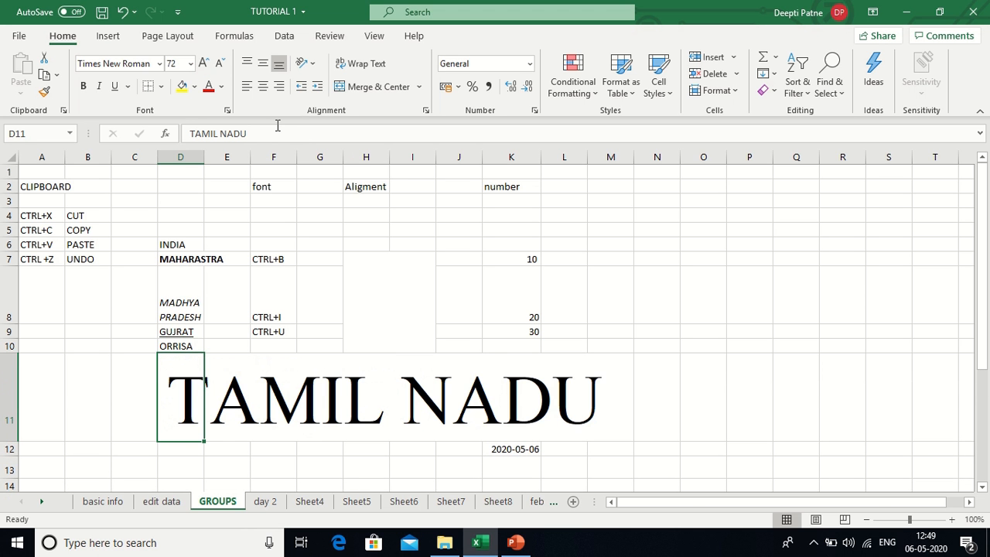
pyautogui.click(220, 66)
pyautogui.click(220, 66)
pyautogui.click(220, 66)
pyautogui.click(220, 66)
pyautogui.click(220, 67)
pyautogui.click(219, 67)
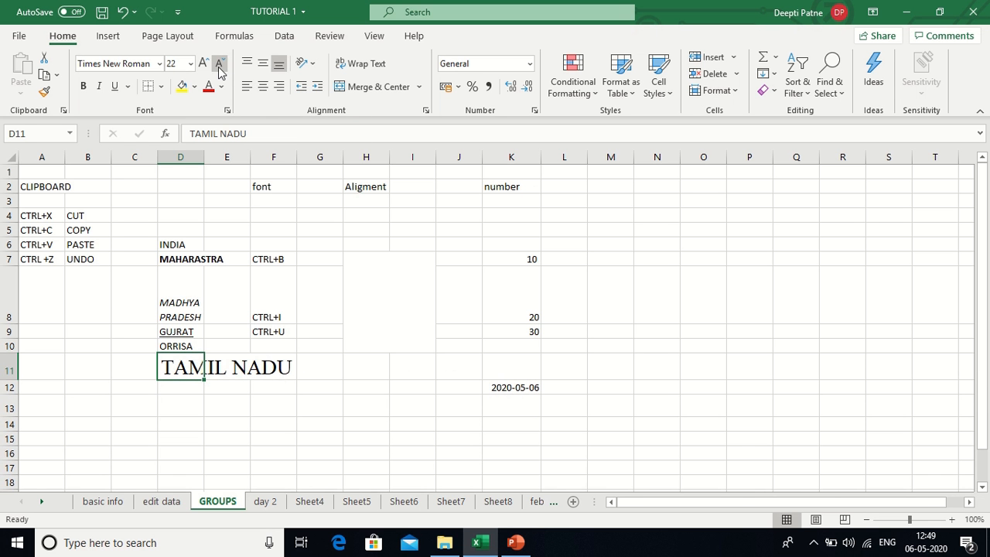
pyautogui.click(220, 67)
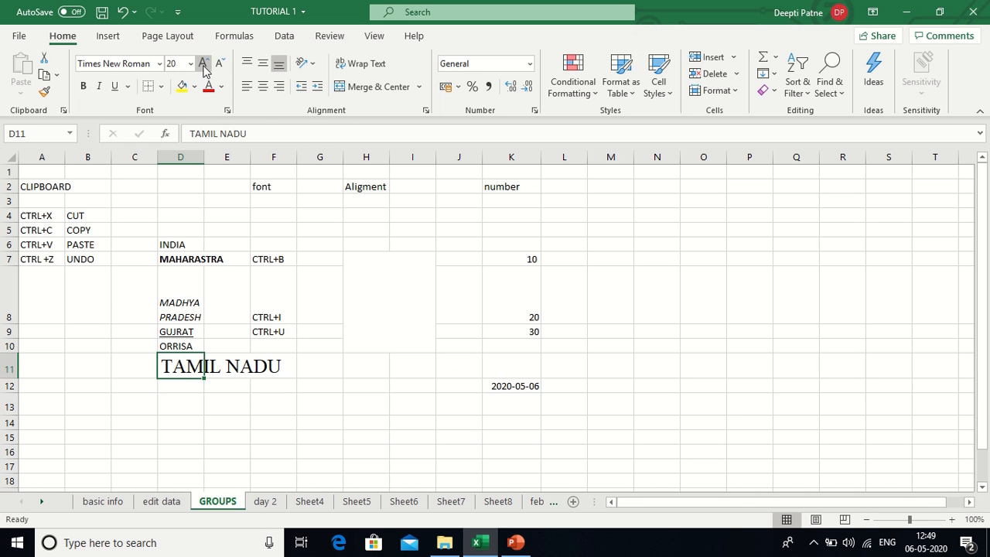
# - Enlarge TAMIL NADU up to size 36, then set its font size to 16
pyautogui.click(202, 65)
pyautogui.click(203, 65)
pyautogui.click(202, 65)
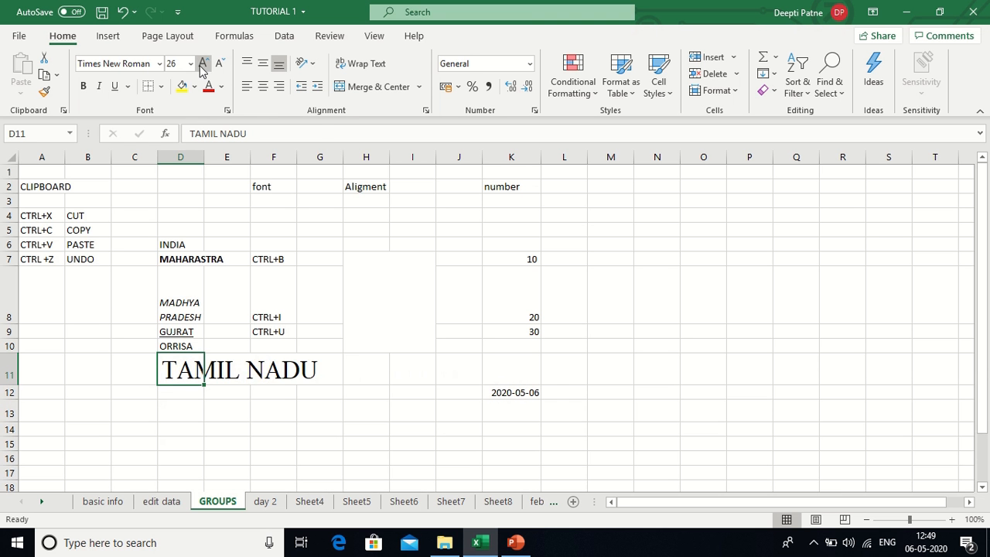
pyautogui.click(202, 65)
pyautogui.click(203, 65)
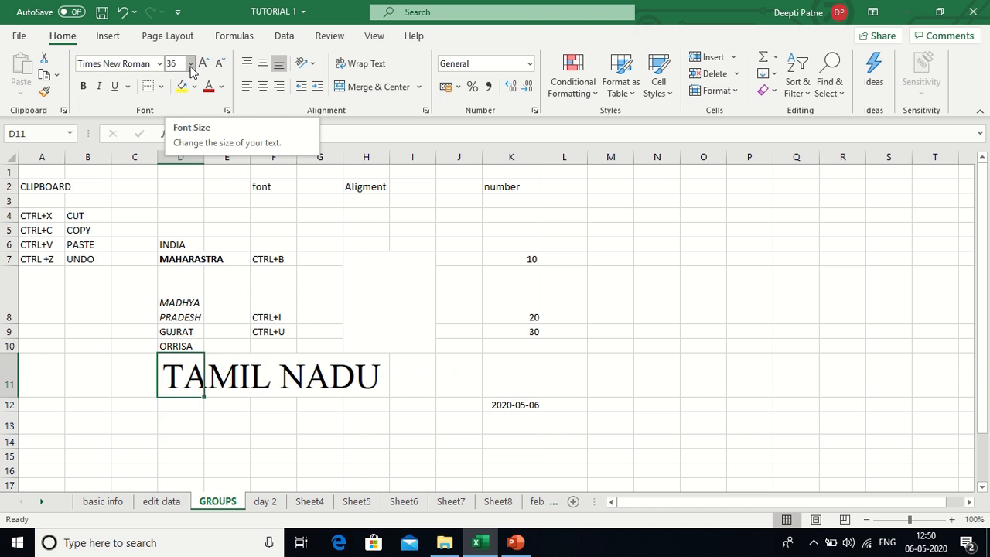
pyautogui.click(190, 64)
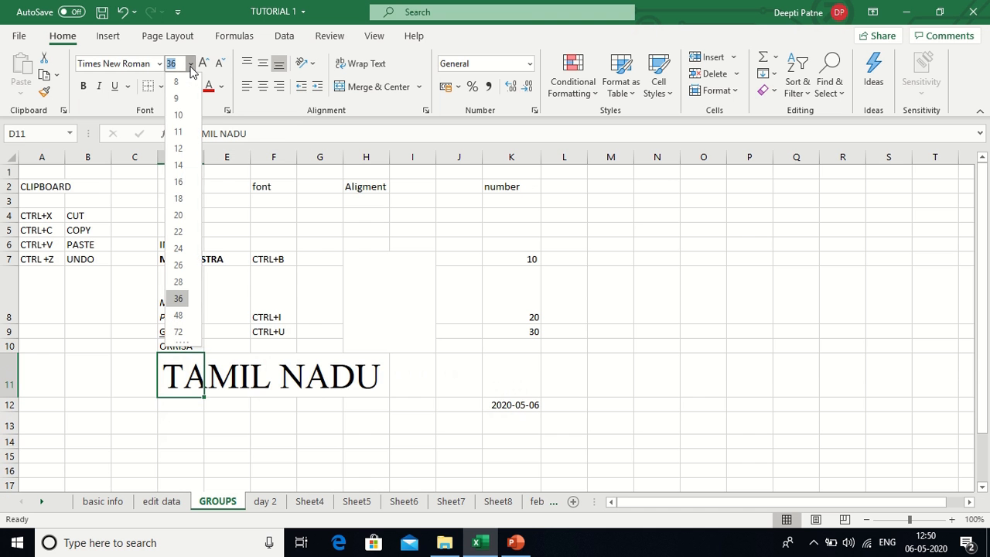
pyautogui.click(178, 181)
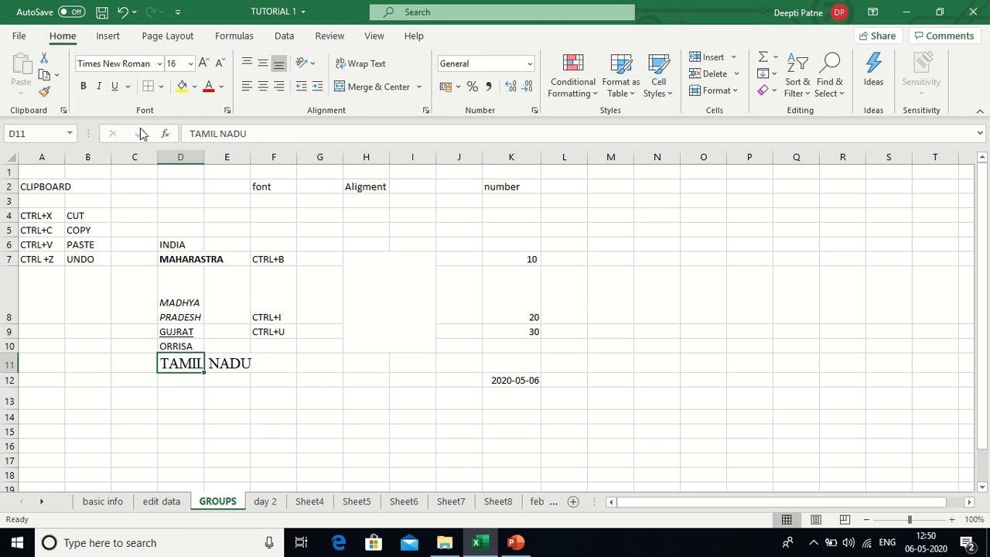
# - Switch TAMIL NADU's font to Calibri, then Bookshelf Symbol 7, and finally Biome
pyautogui.click(160, 65)
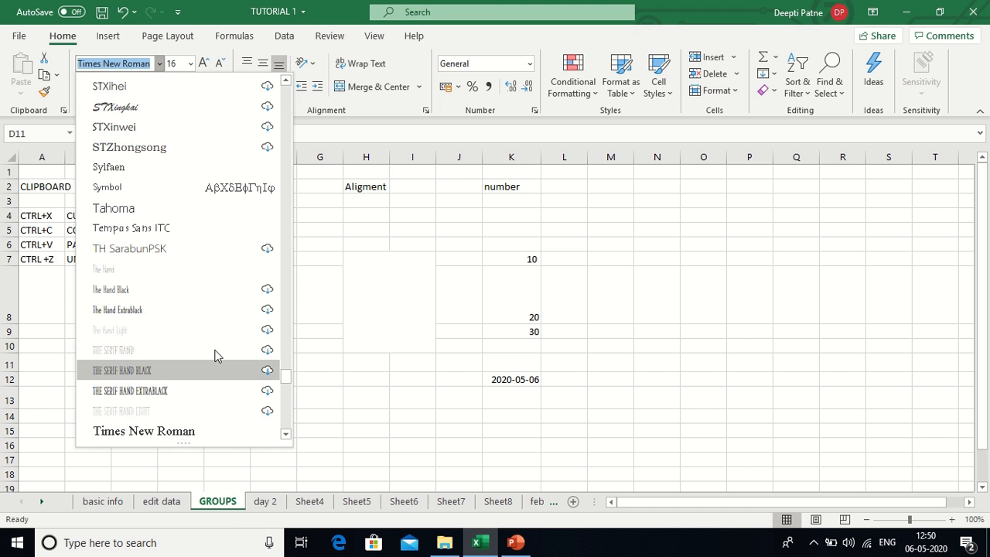
pyautogui.scroll(8, 286, 309)
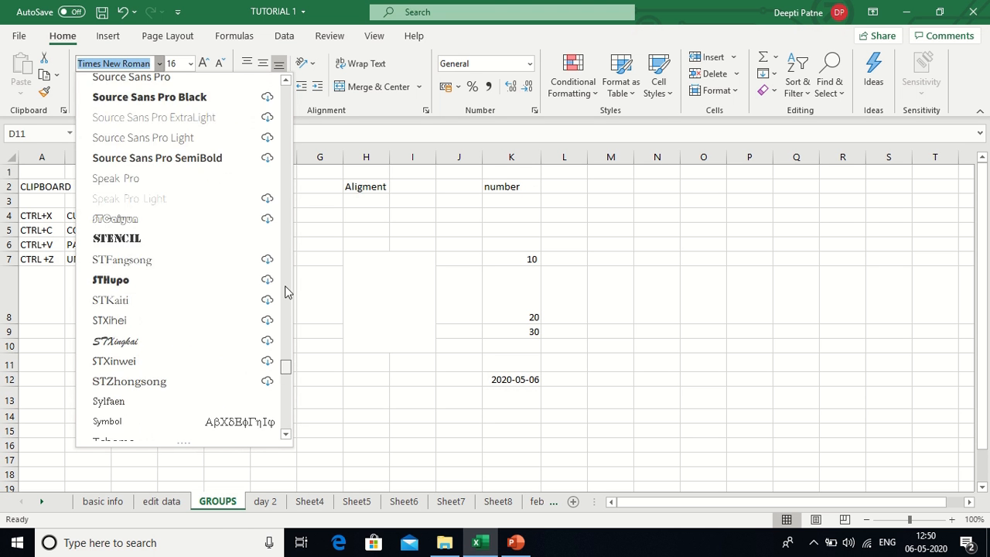
pyautogui.scroll(20, 285, 203)
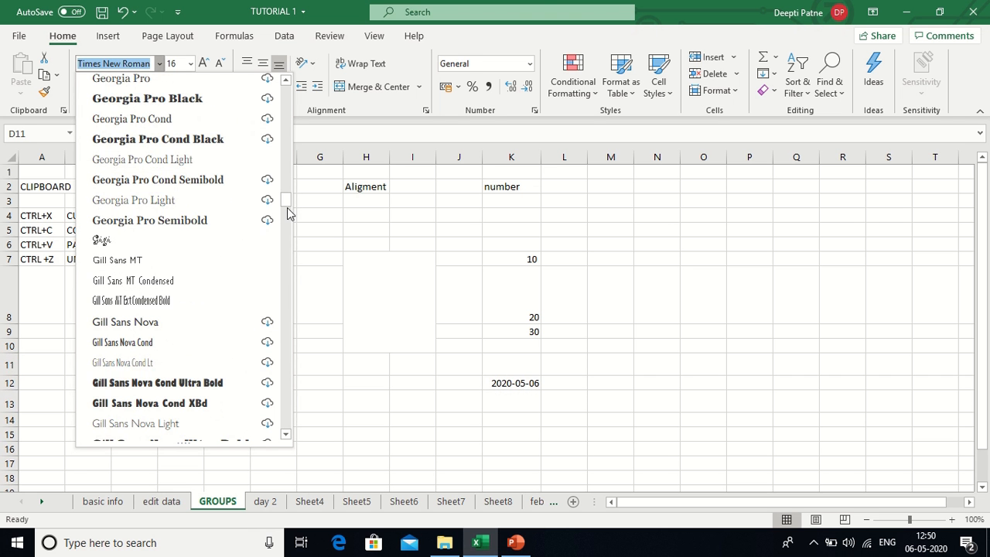
pyautogui.moveTo(288, 207); pyautogui.dragTo(290, 85)
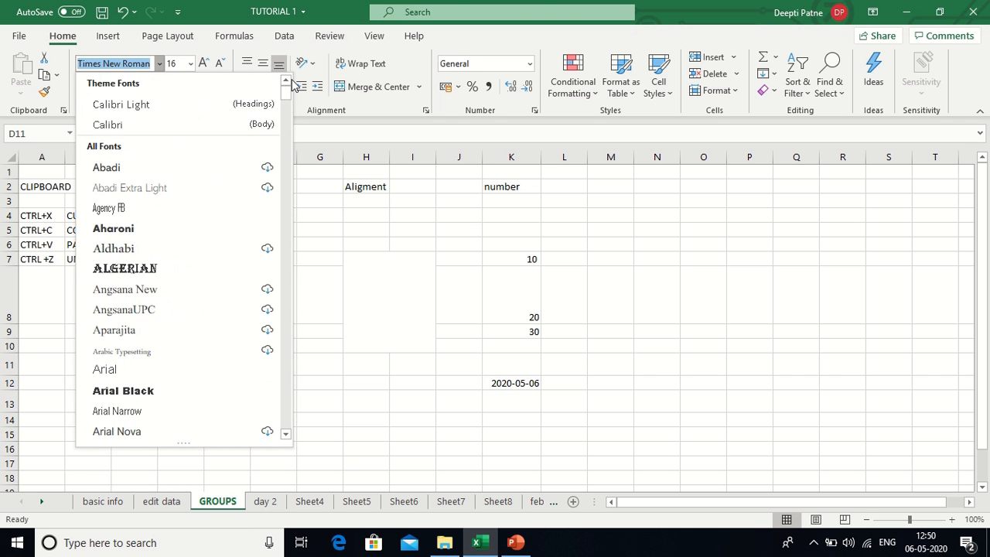
pyautogui.click(120, 131)
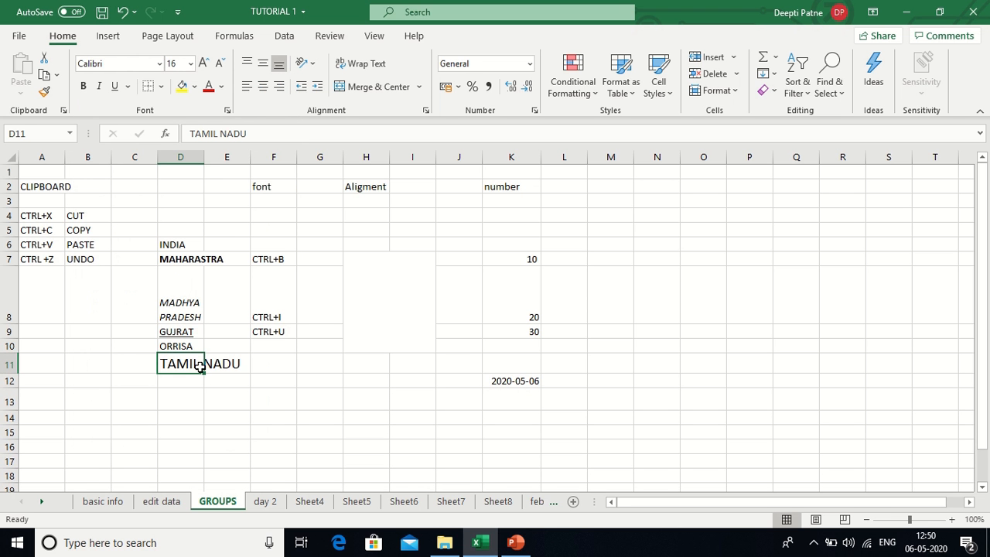
pyautogui.click(160, 63)
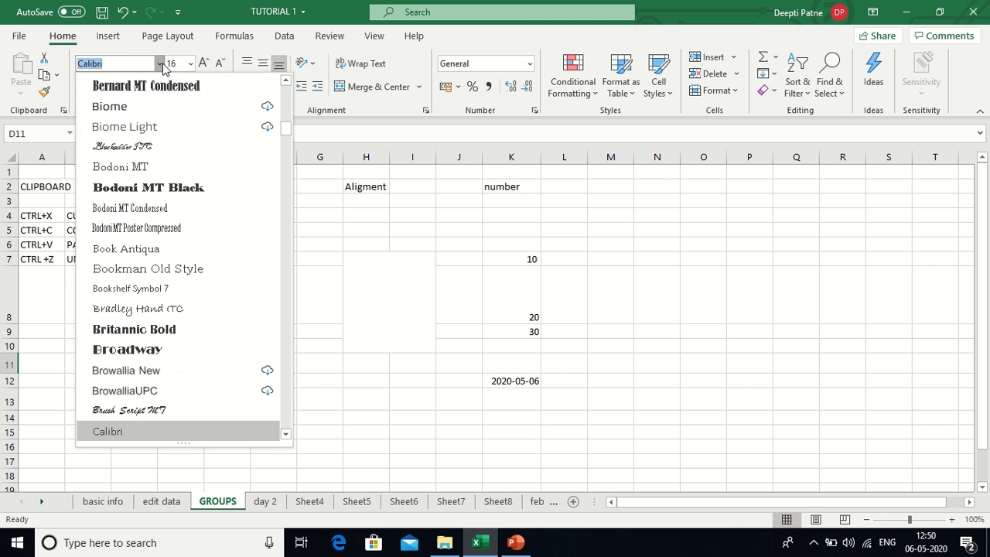
pyautogui.click(128, 288)
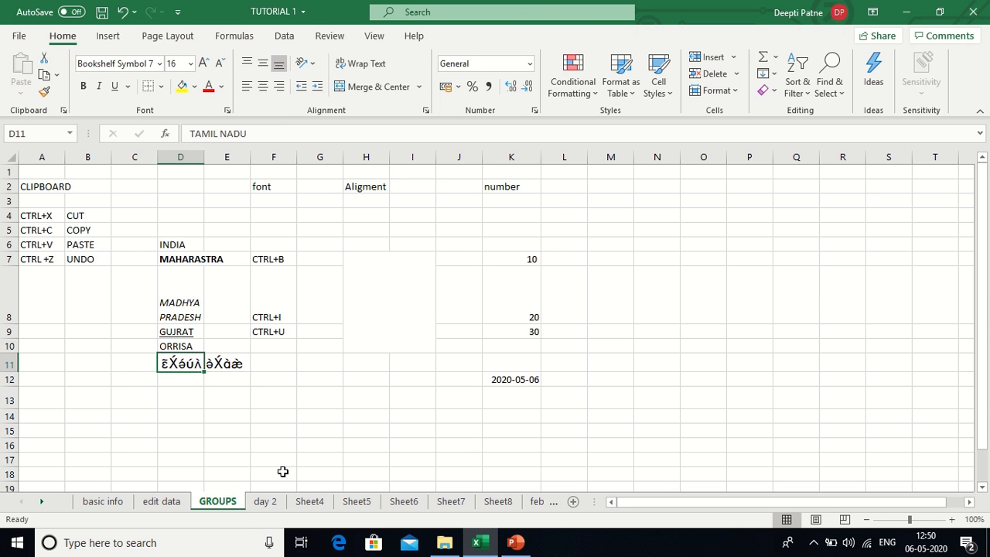
pyautogui.click(160, 64)
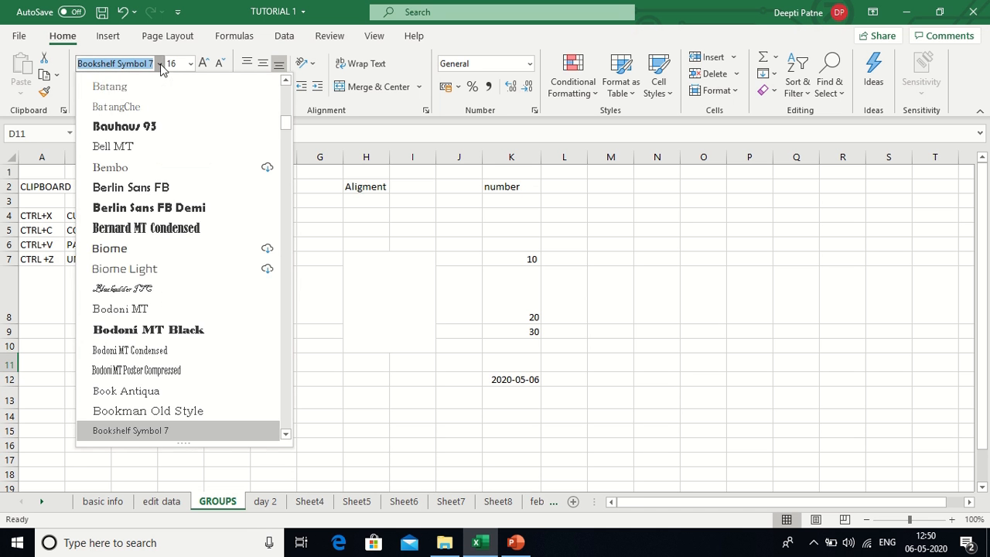
pyautogui.click(134, 247)
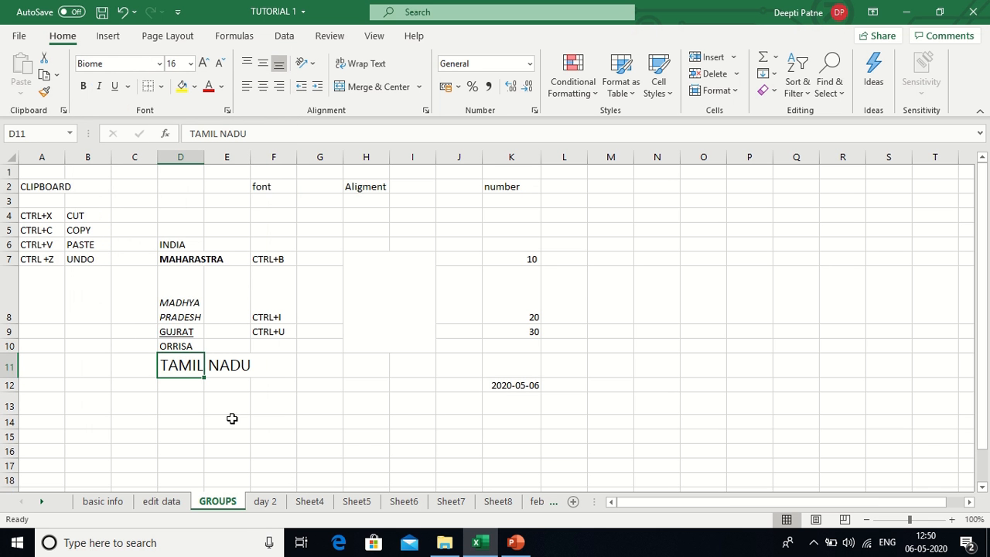
pyautogui.click(232, 421)
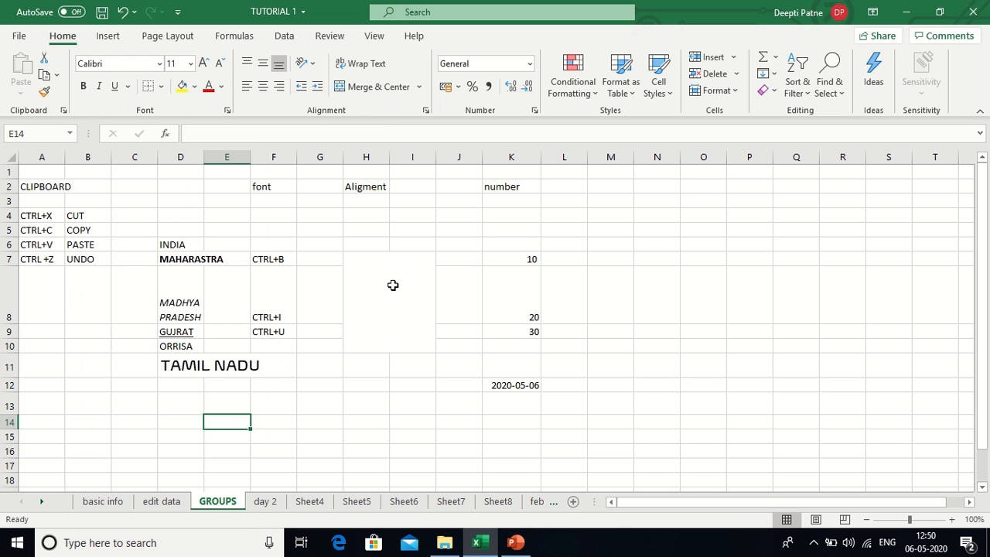
# - Unmerge H7:I10, then reselect the range and apply Merge & Center
pyautogui.click(379, 290)
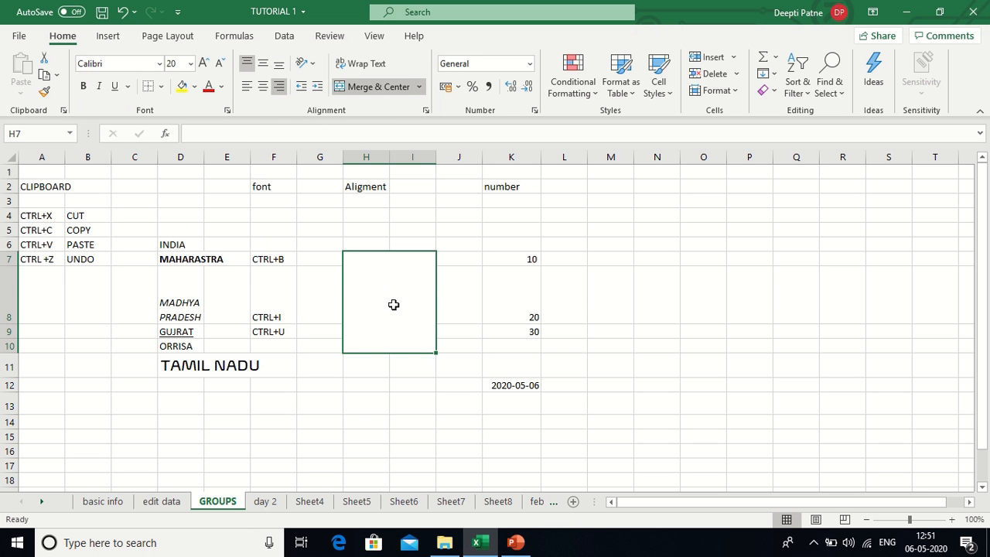
pyautogui.click(378, 87)
pyautogui.click(398, 314)
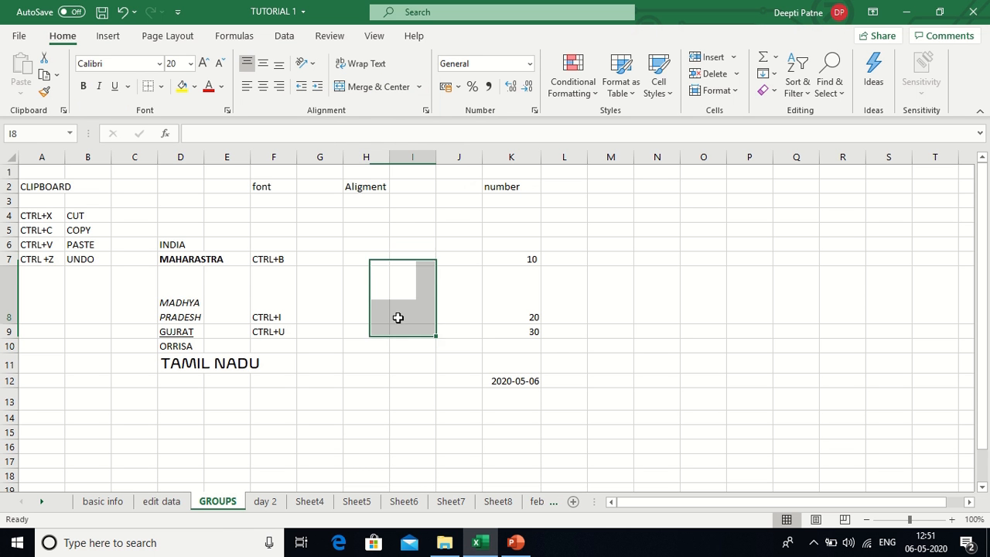
pyautogui.moveTo(356, 259); pyautogui.dragTo(430, 339)
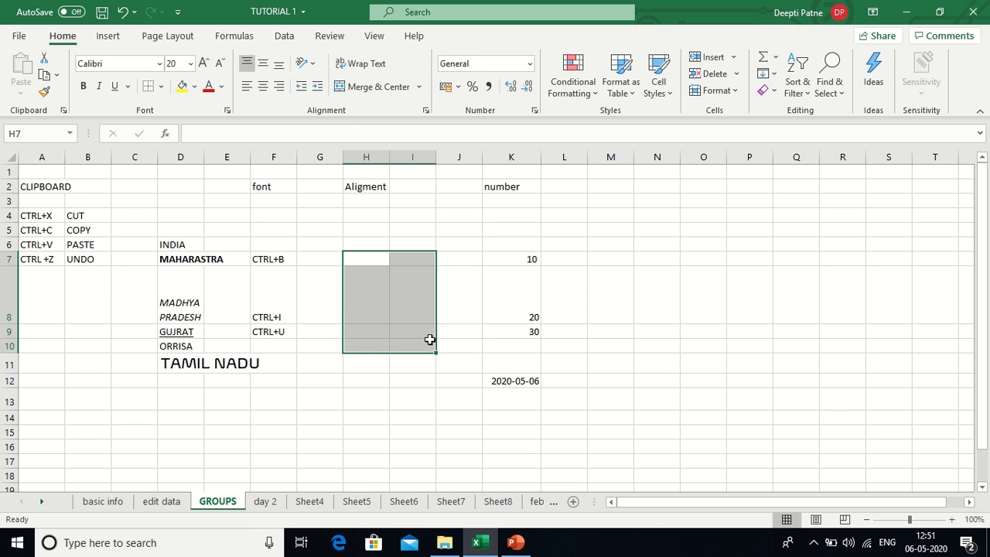
pyautogui.click(367, 87)
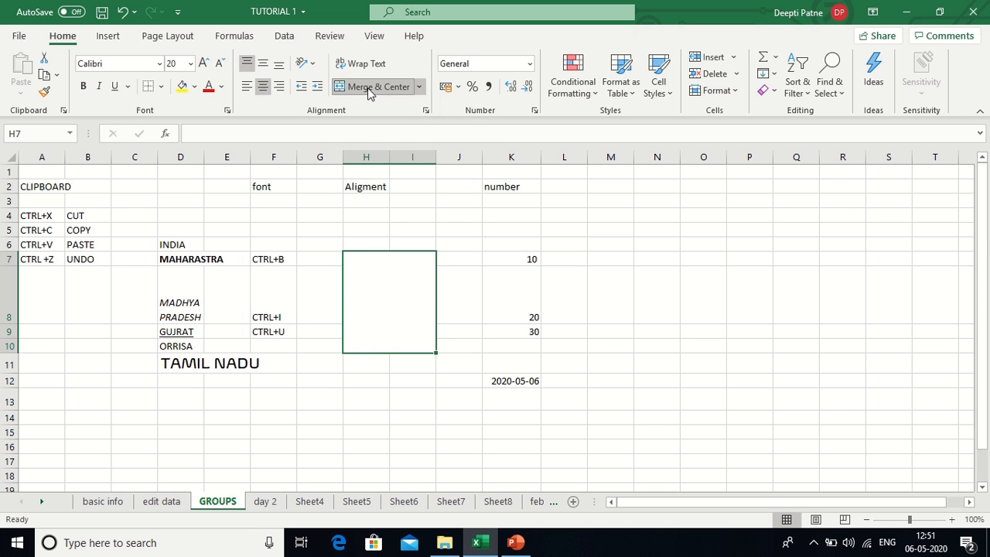
pyautogui.click(439, 413)
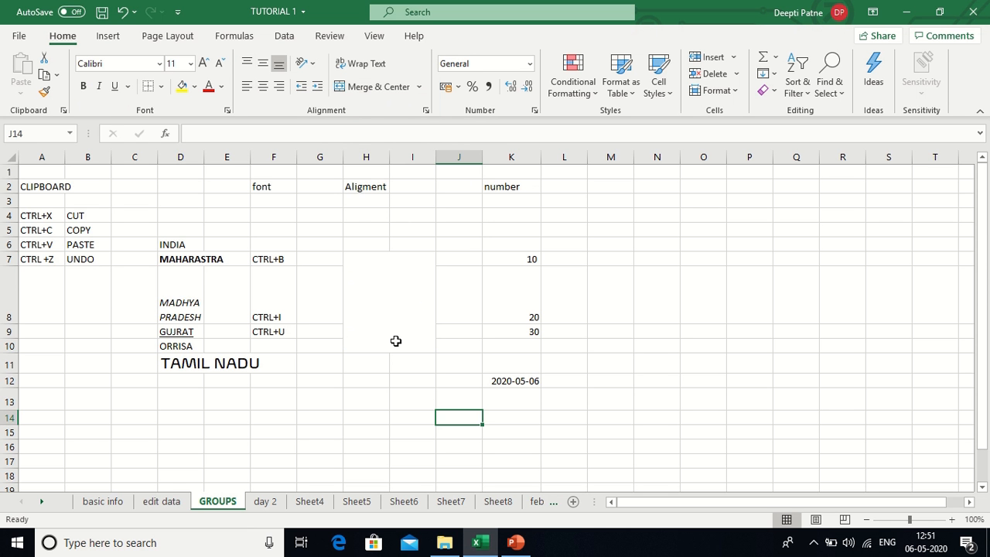
# - Toggle the H7:I10 merge off and on again, then type INDIA into the merged cell
pyautogui.click(385, 308)
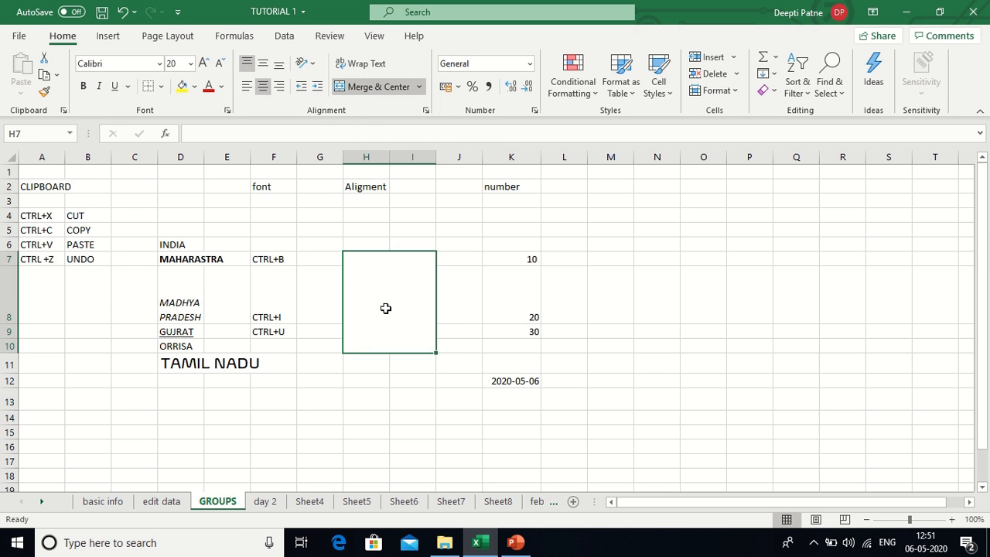
pyautogui.click(387, 93)
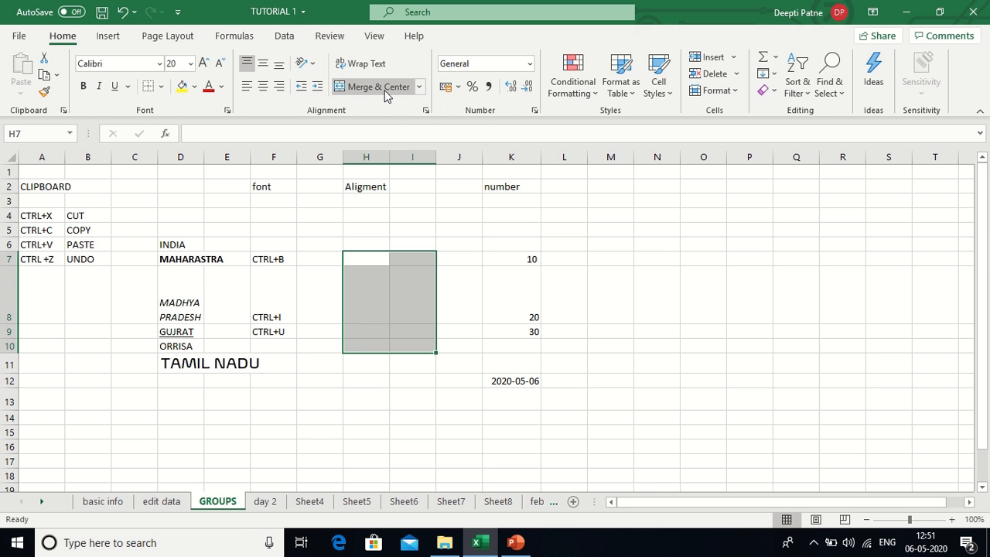
pyautogui.click(387, 93)
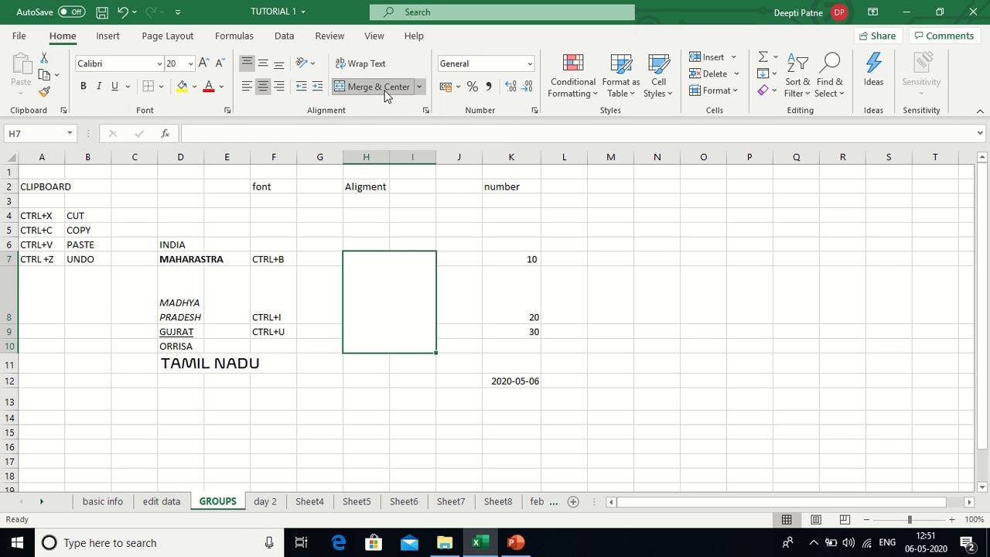
pyautogui.doubleClick(380, 308)
pyautogui.write('INDIA')
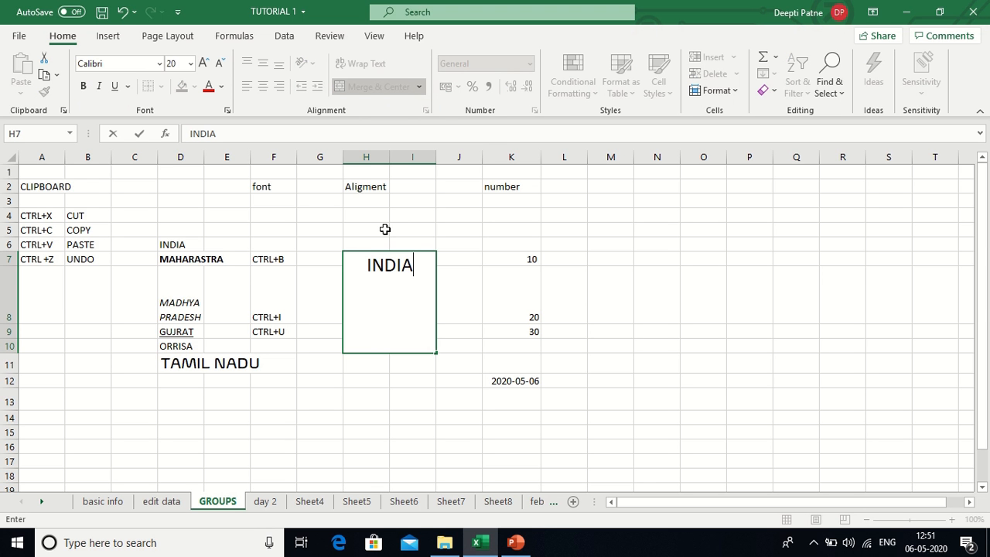
# - Commit INDIA in merged cell H7 and bring up its text orientation options
pyautogui.click(387, 359)
pyautogui.click(399, 291)
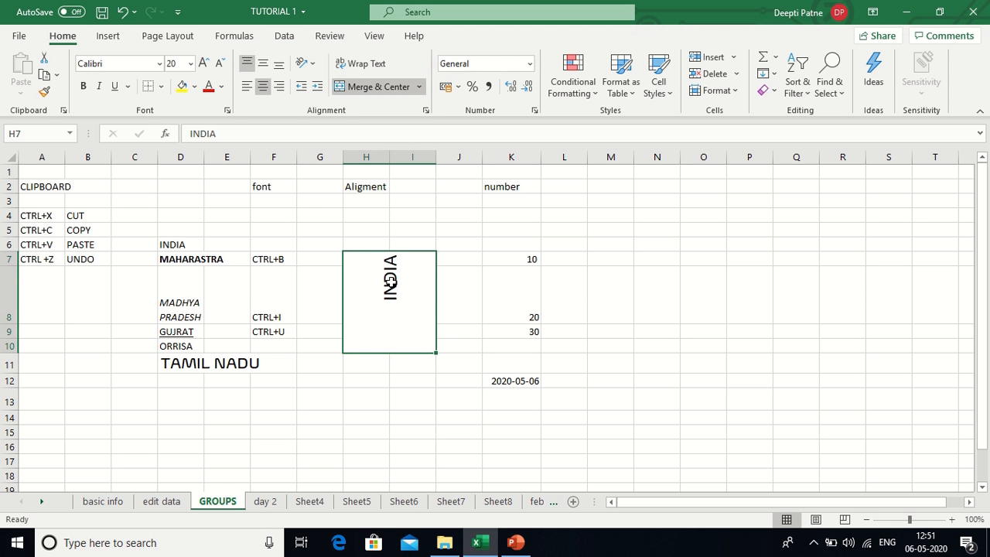
pyautogui.click(312, 65)
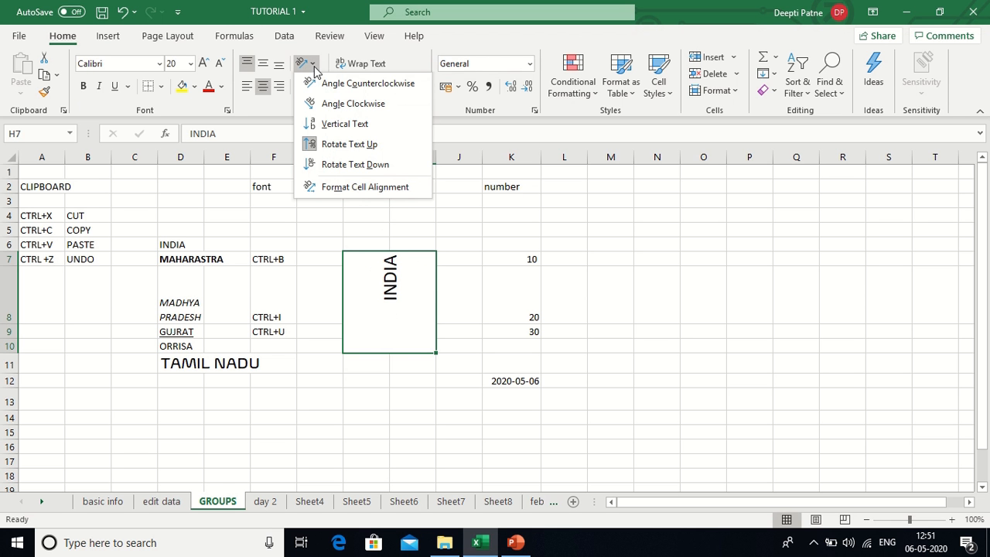
# - Set INDIA's orientation to Vertical Text, then Angle Counterclockwise, finally Angle Clockwise
pyautogui.click(328, 126)
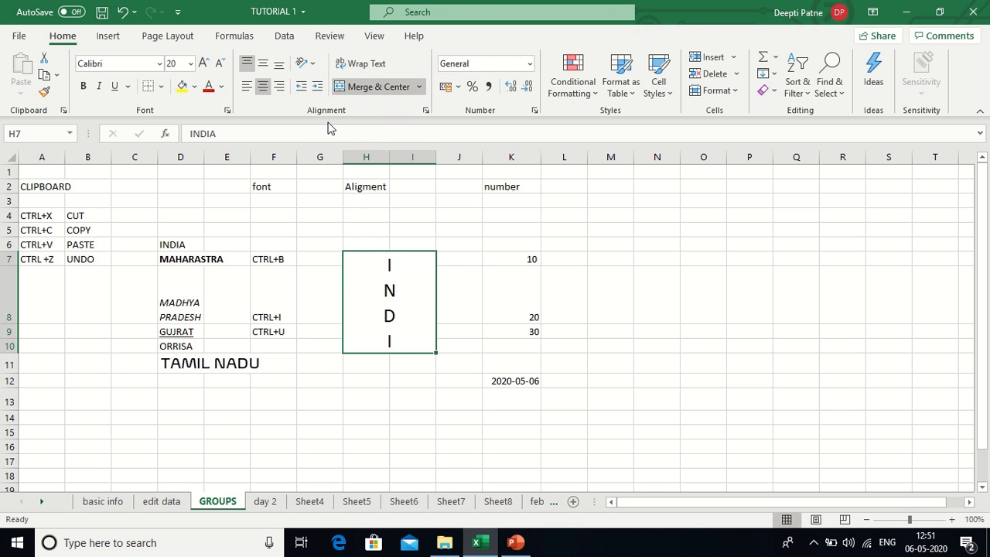
pyautogui.click(306, 65)
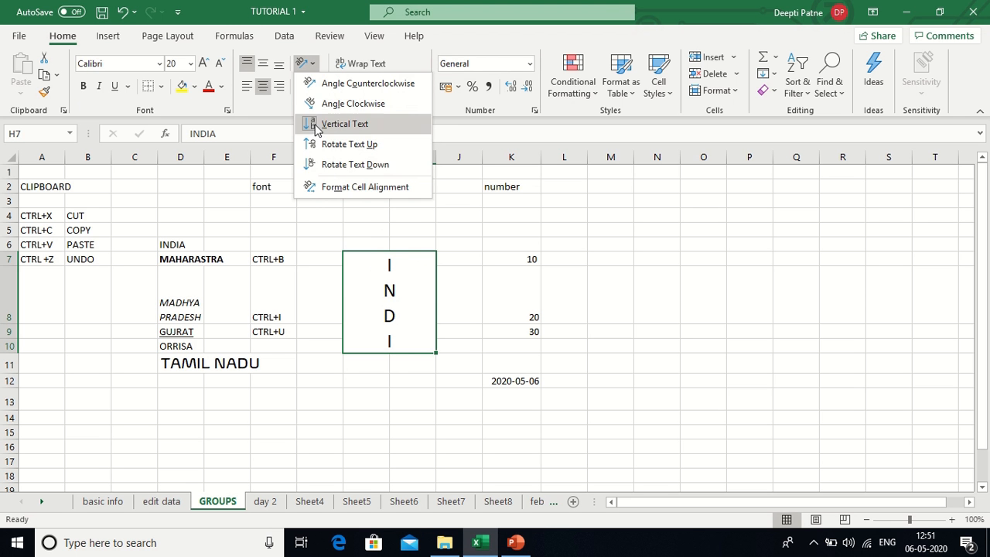
pyautogui.click(331, 85)
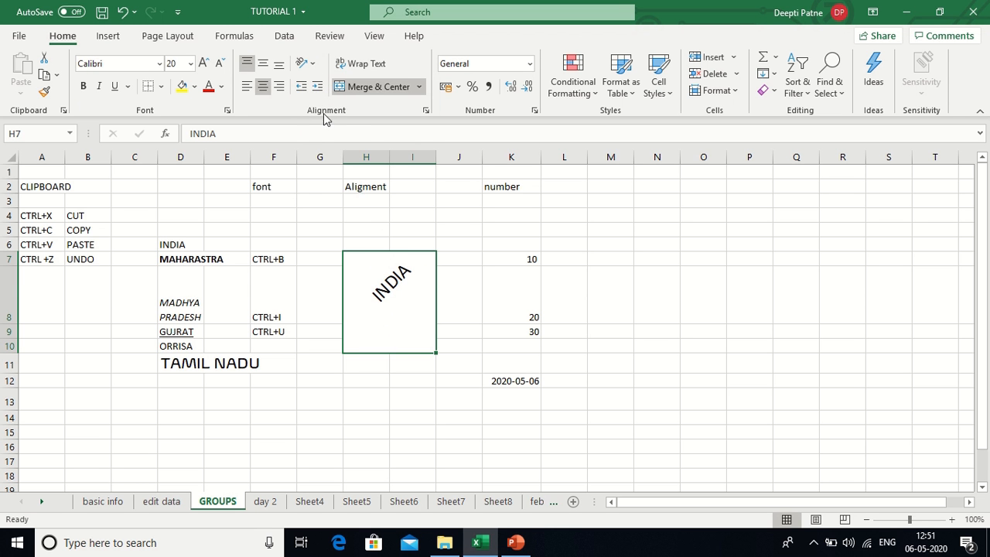
pyautogui.click(306, 64)
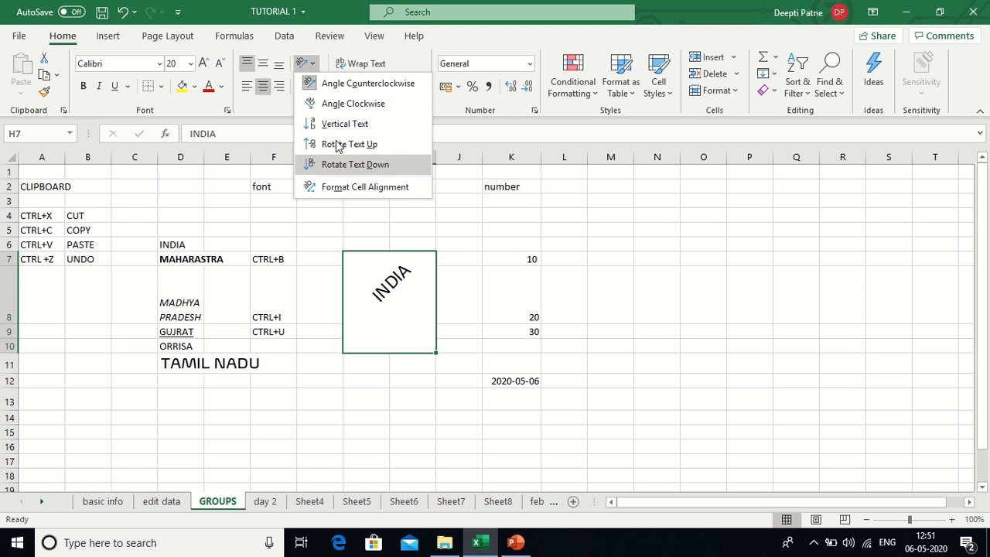
pyautogui.click(342, 106)
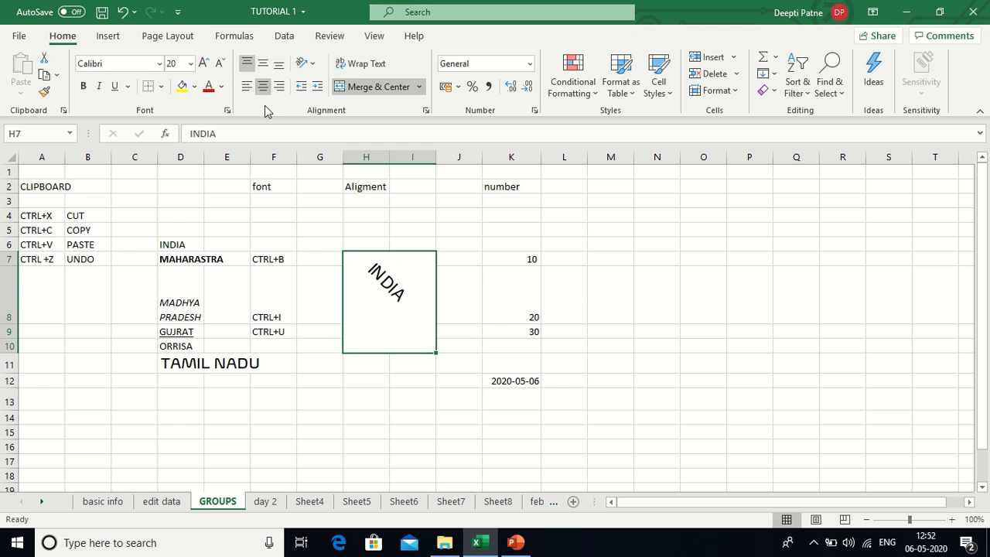
# - Cycle INDIA through Bottom, Middle and Top Align, then Left, Center and Right alignment
pyautogui.click(280, 68)
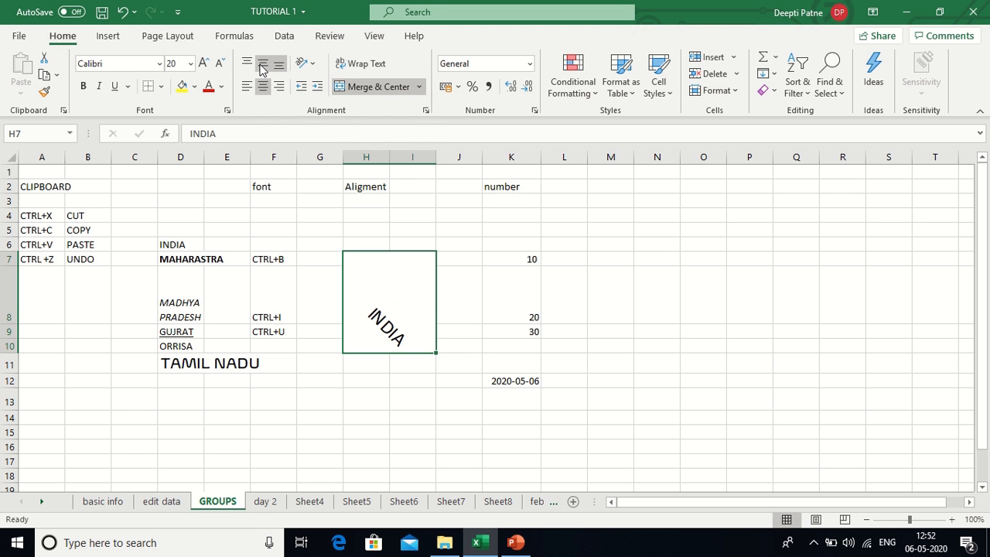
pyautogui.click(262, 68)
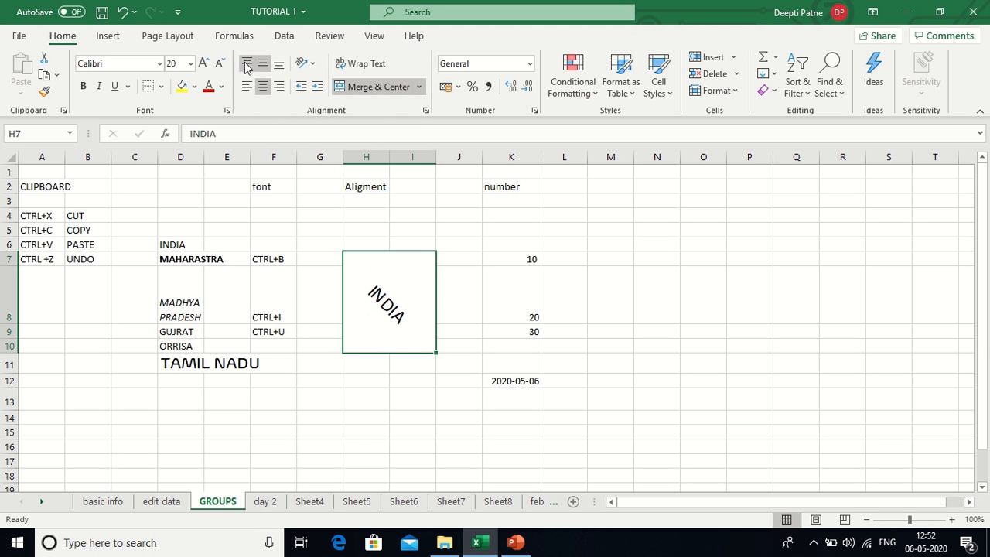
pyautogui.click(245, 67)
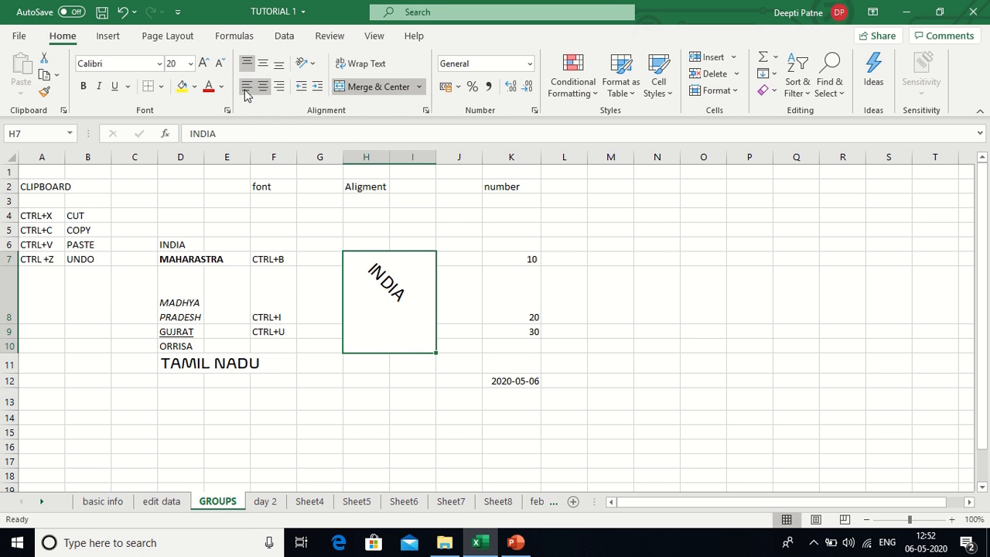
pyautogui.click(246, 88)
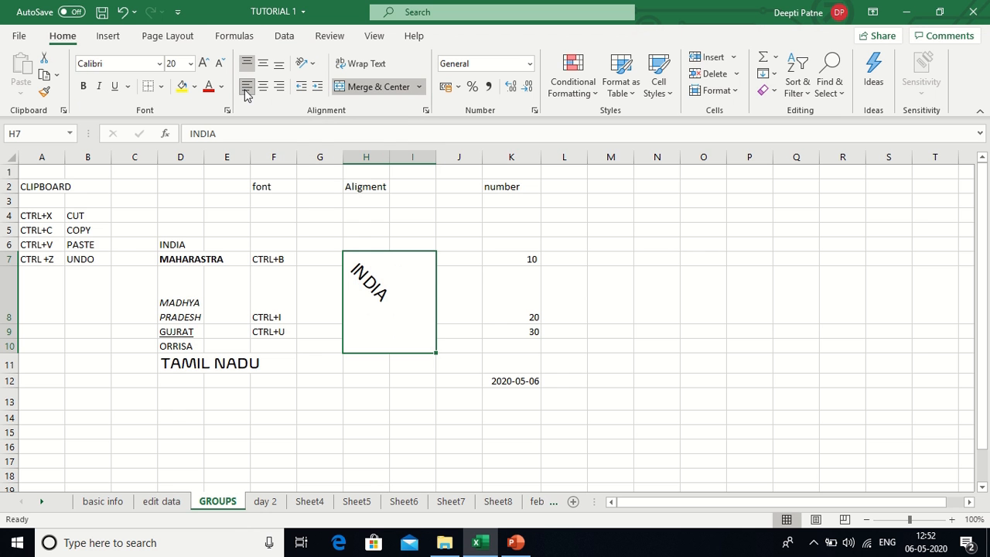
pyautogui.click(263, 87)
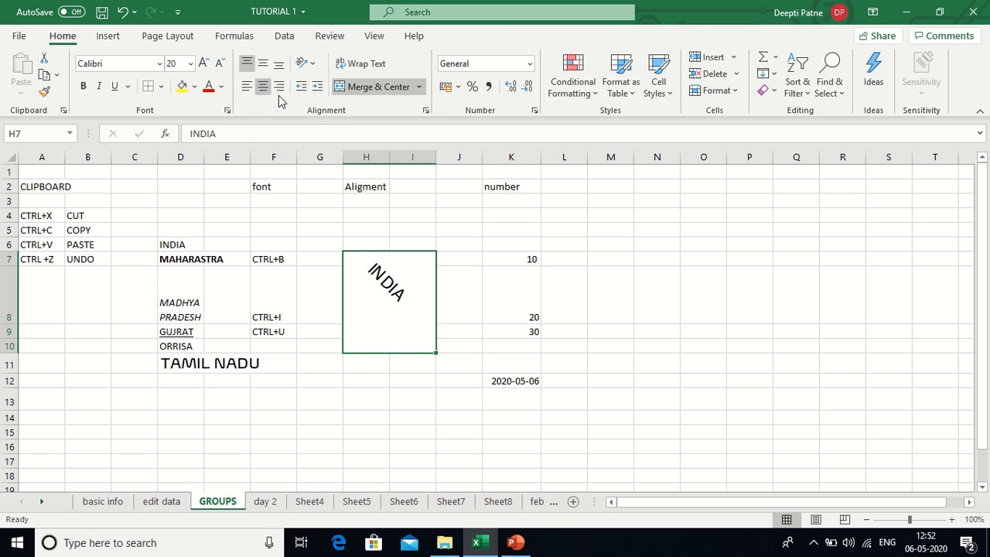
pyautogui.click(280, 87)
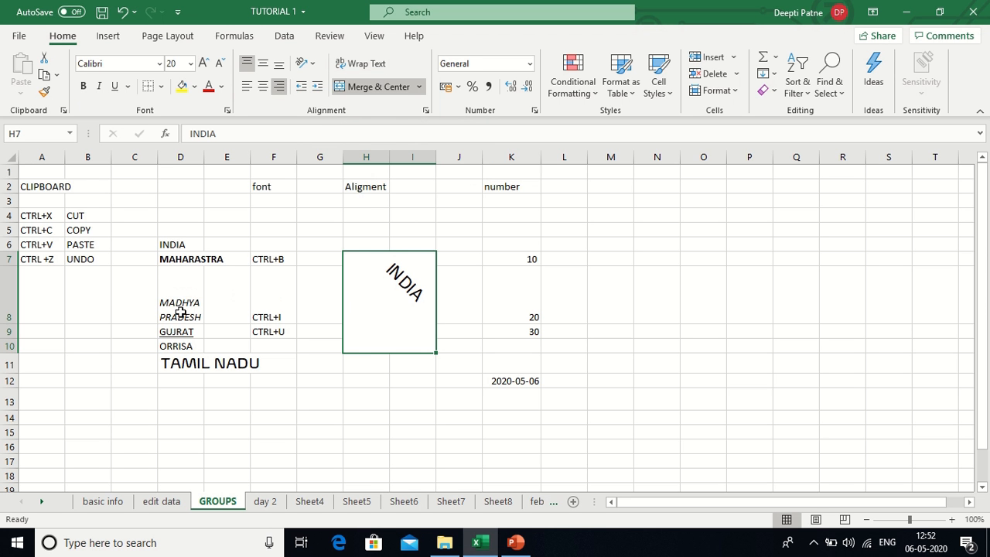
# - Apply Wrap Text to MAHARASTRA in D7 so it breaks onto two lines
pyautogui.doubleClick(188, 261)
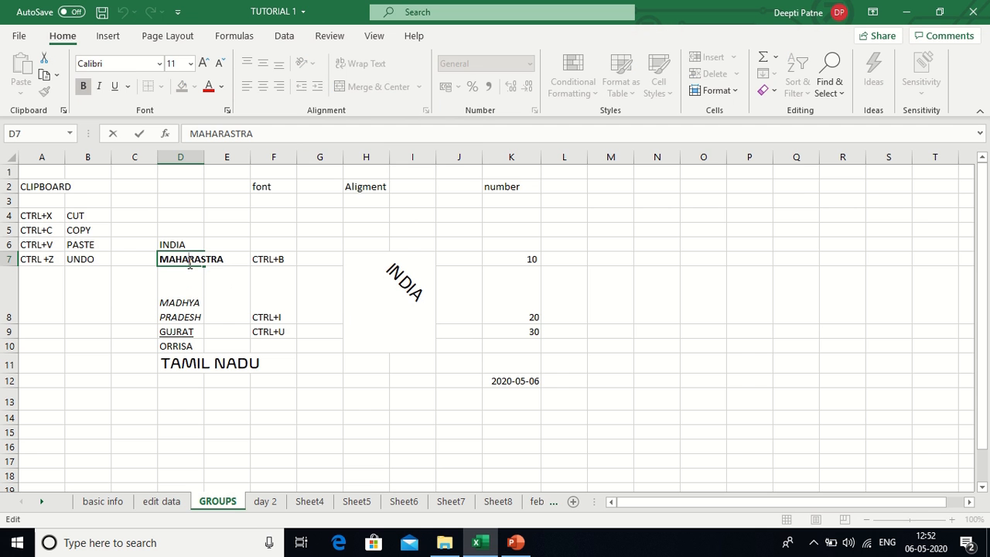
pyautogui.click(226, 288)
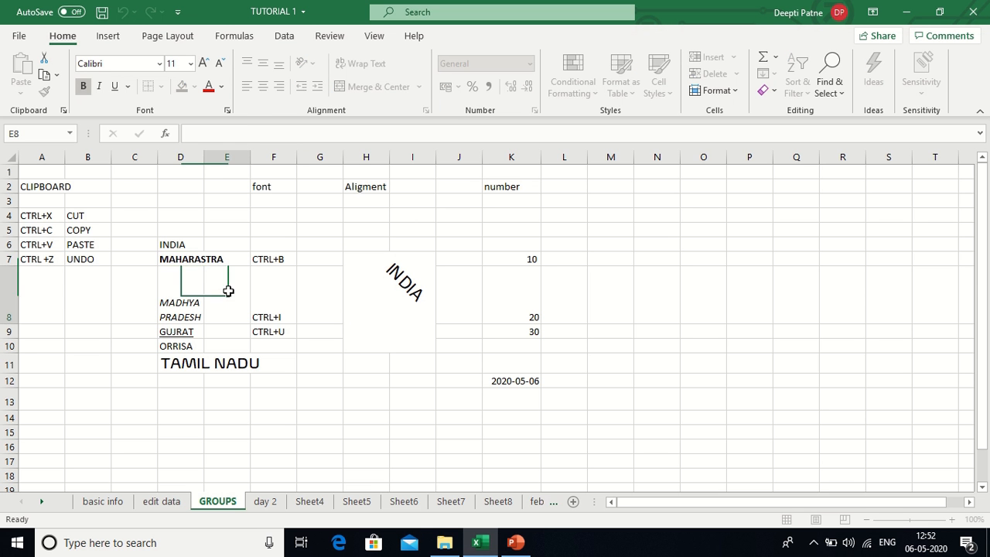
pyautogui.click(195, 261)
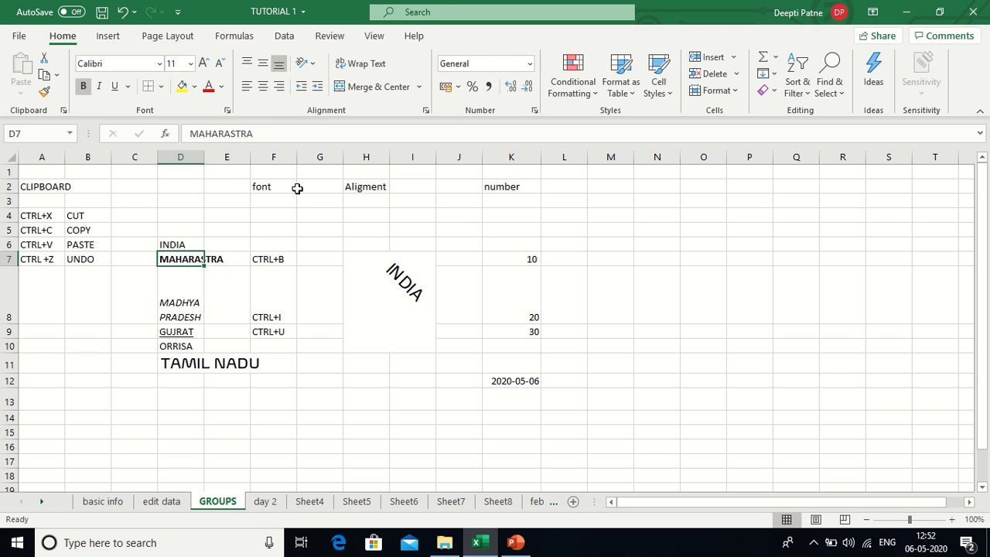
pyautogui.click(383, 70)
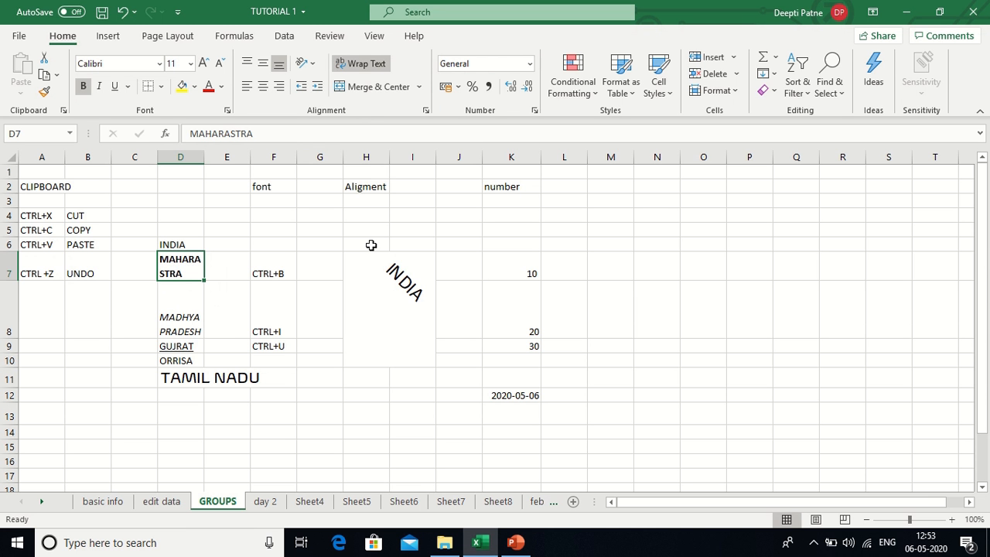
# - In Format Cells, tilt D7's text to 30 degrees and centre it horizontally
pyautogui.click(426, 114)
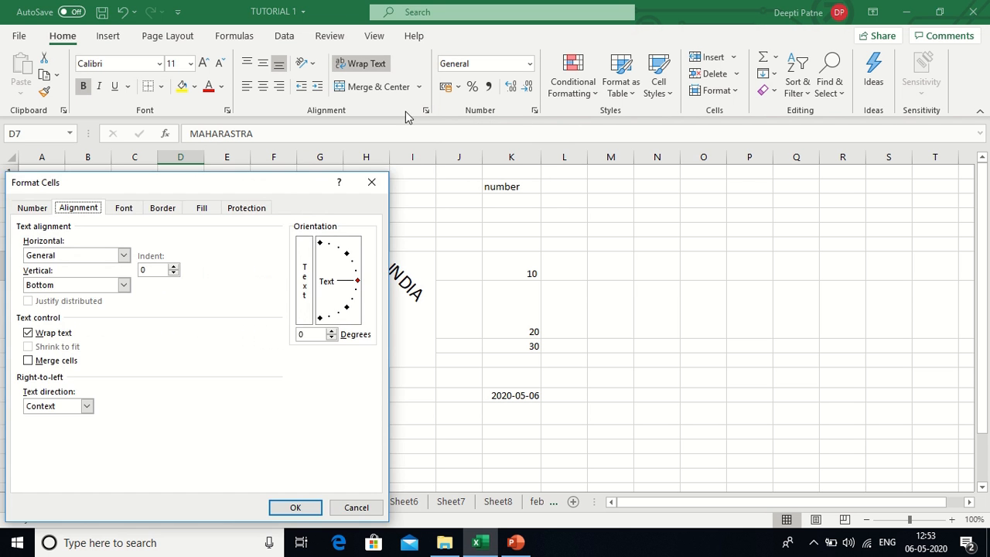
pyautogui.click(30, 209)
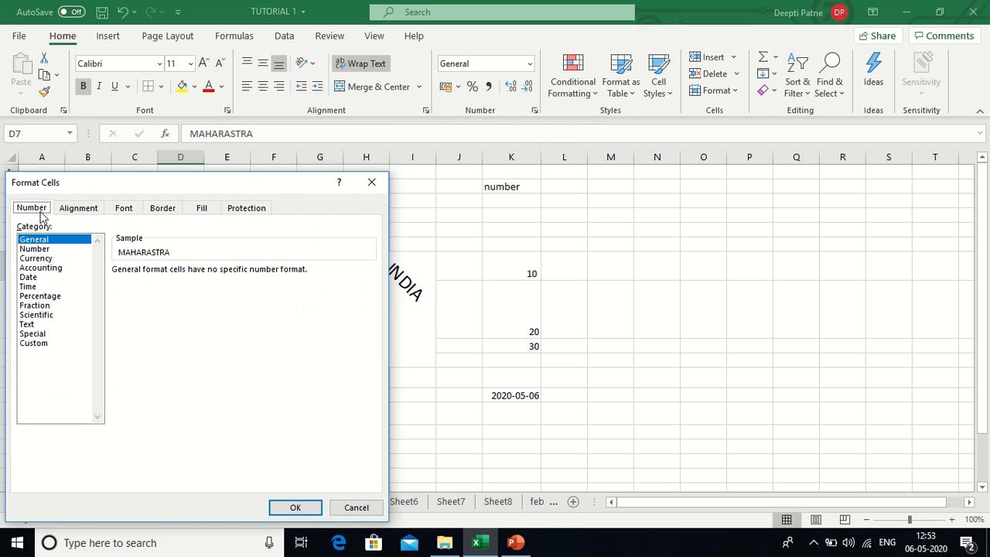
pyautogui.click(71, 210)
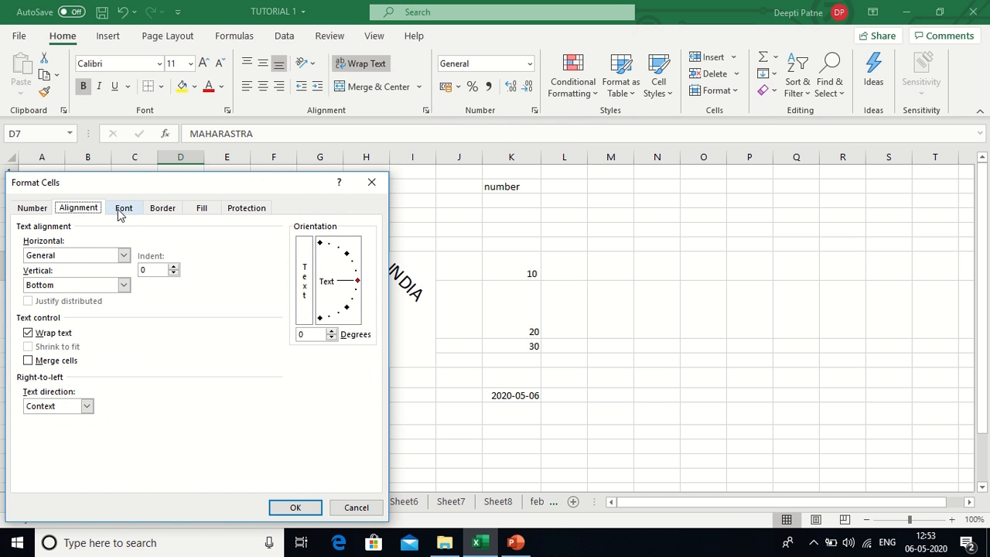
pyautogui.click(121, 214)
pyautogui.click(162, 217)
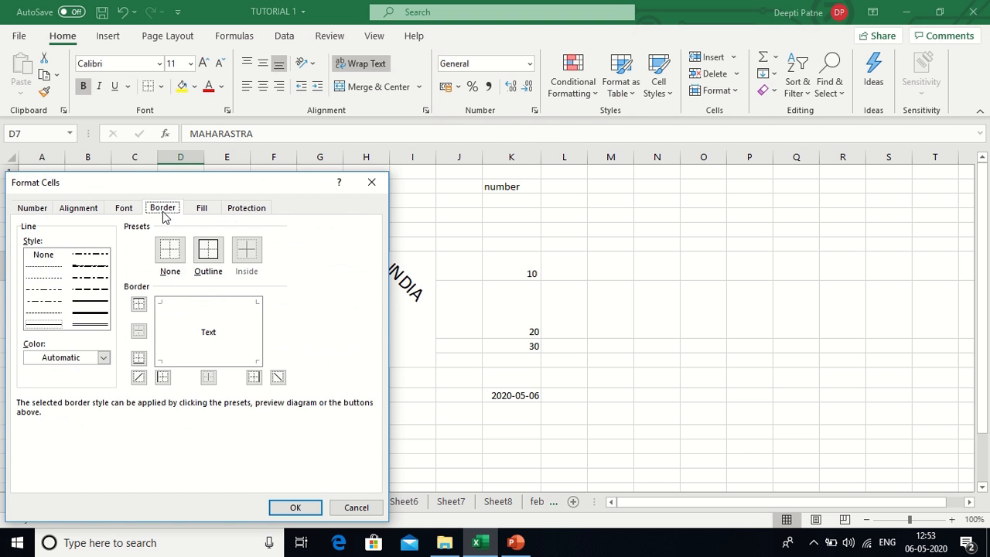
pyautogui.click(82, 212)
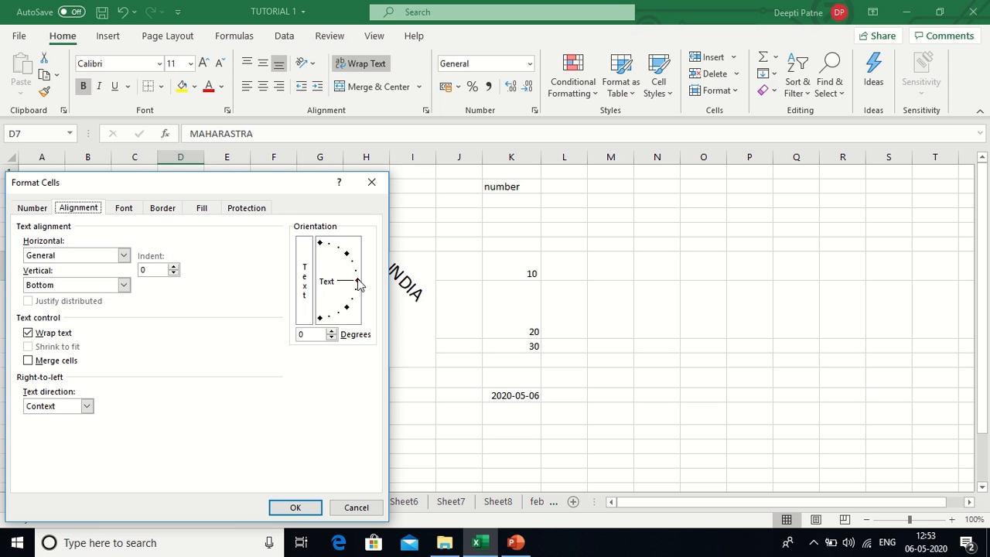
pyautogui.moveTo(357, 280); pyautogui.dragTo(354, 265)
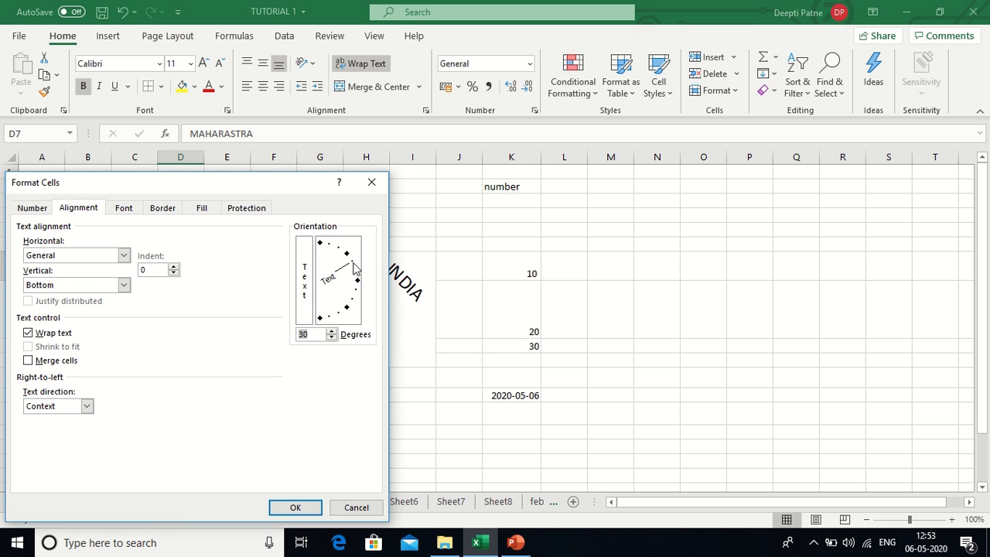
pyautogui.click(123, 255)
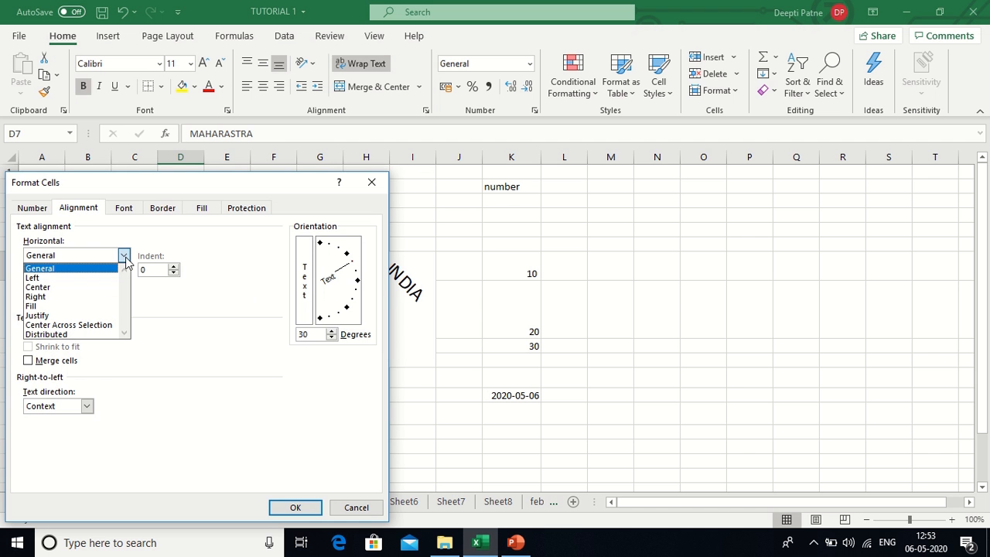
pyautogui.click(105, 292)
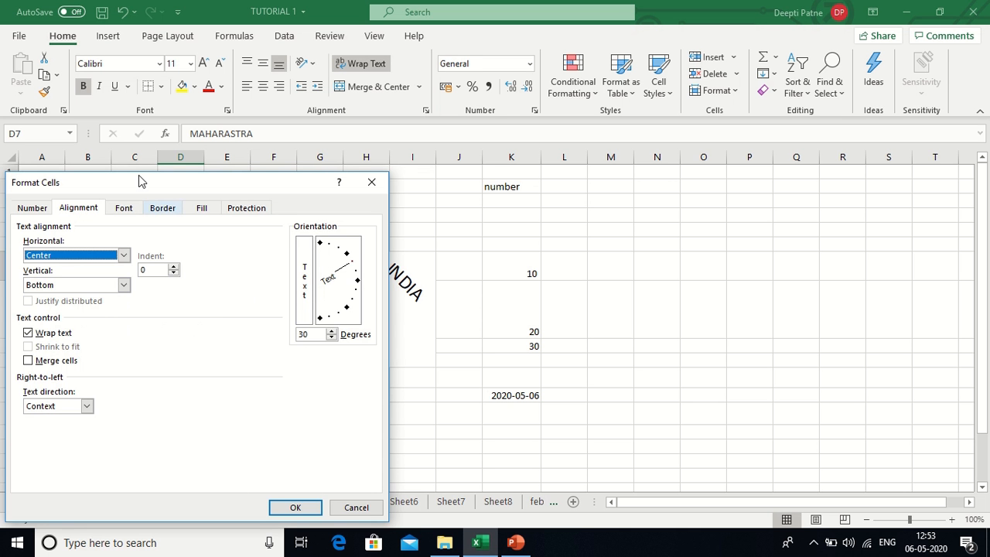
# - Set D7's font to Abadi Extra Light, Regular, size 9 and apply the formatting
pyautogui.click(126, 209)
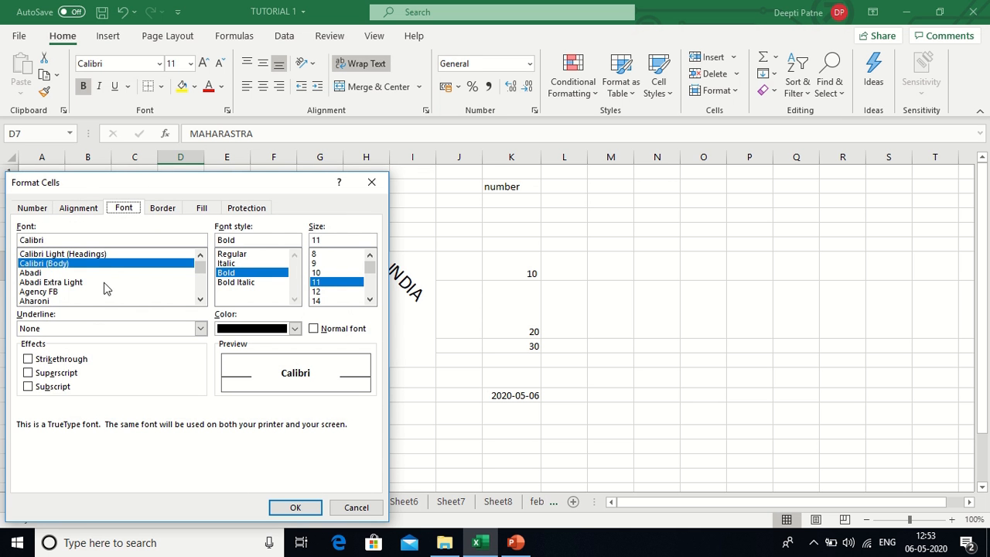
pyautogui.click(73, 282)
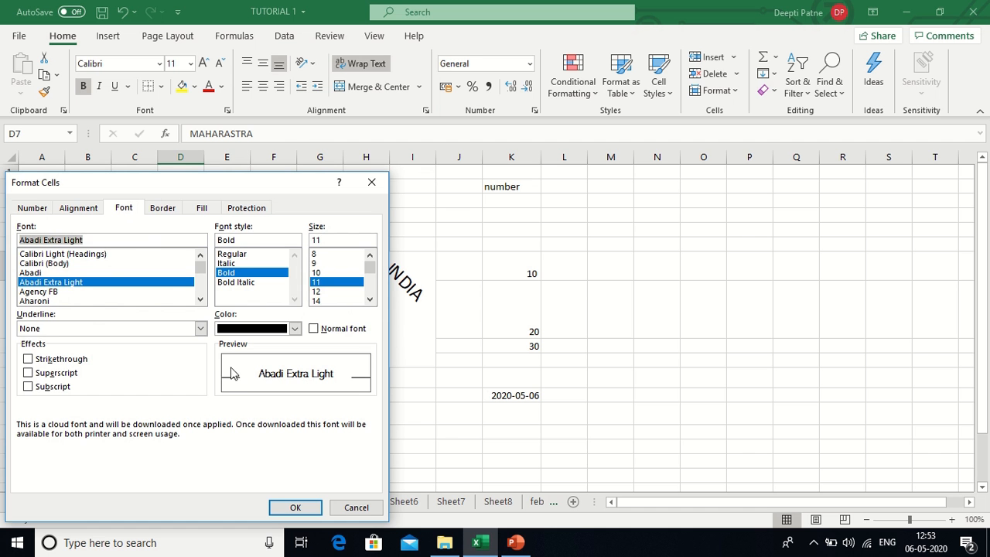
pyautogui.click(316, 263)
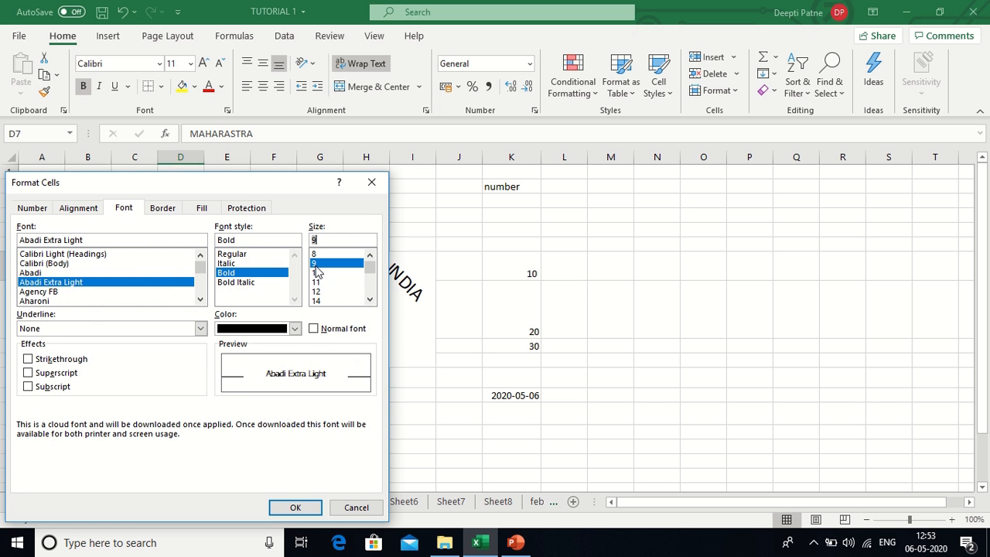
pyautogui.click(231, 254)
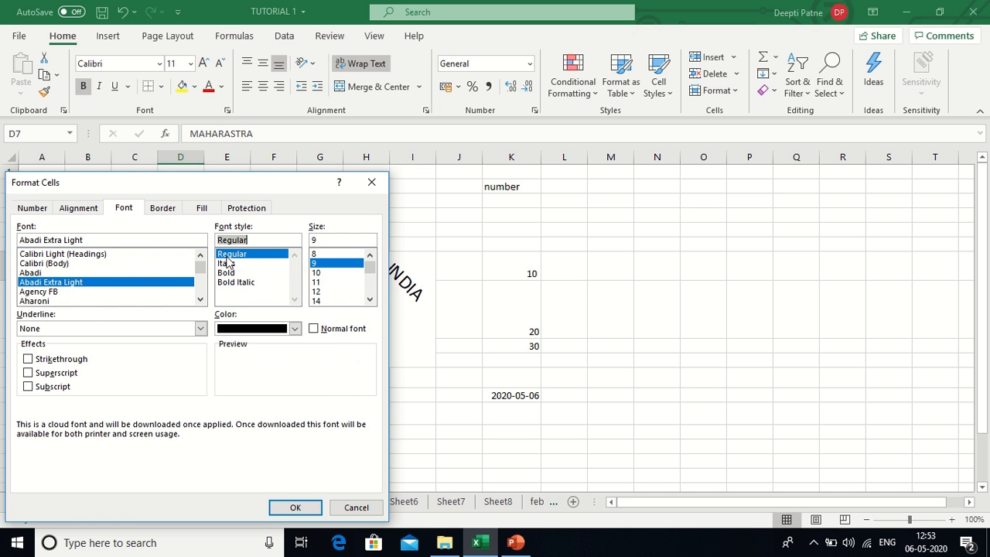
pyautogui.click(294, 508)
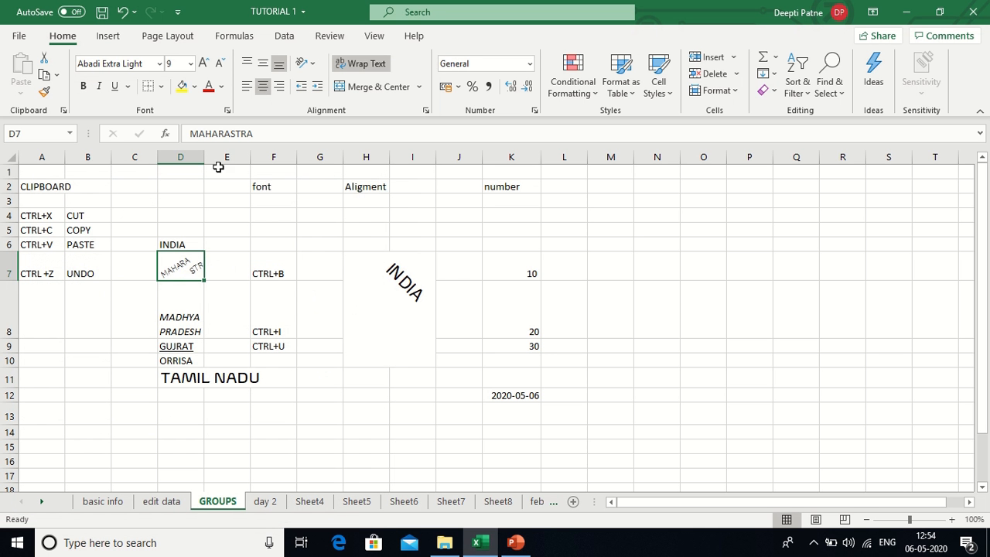
# - Widen column D to give the angled MAHARASTRA room, then select the 10 in K7
pyautogui.moveTo(204, 157); pyautogui.dragTo(244, 156)
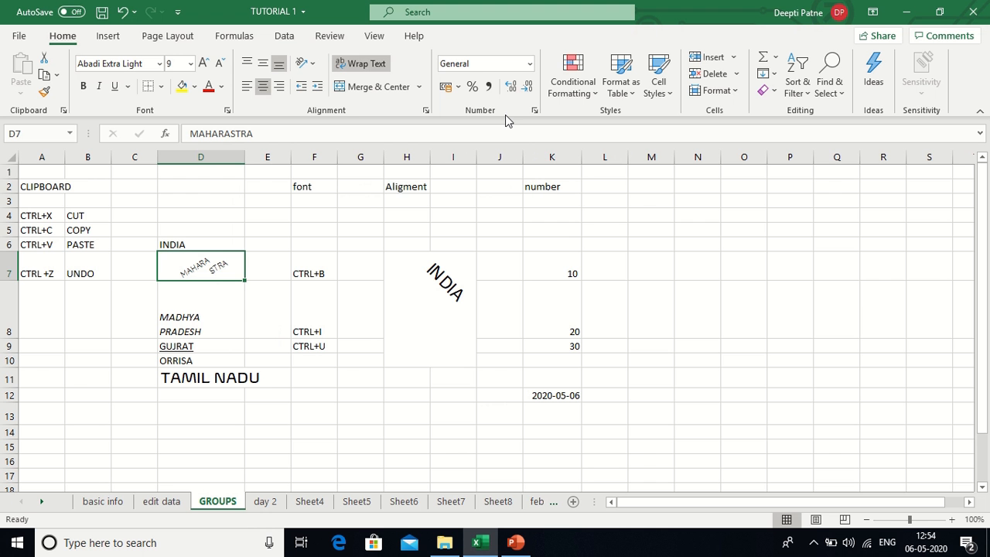
pyautogui.click(554, 269)
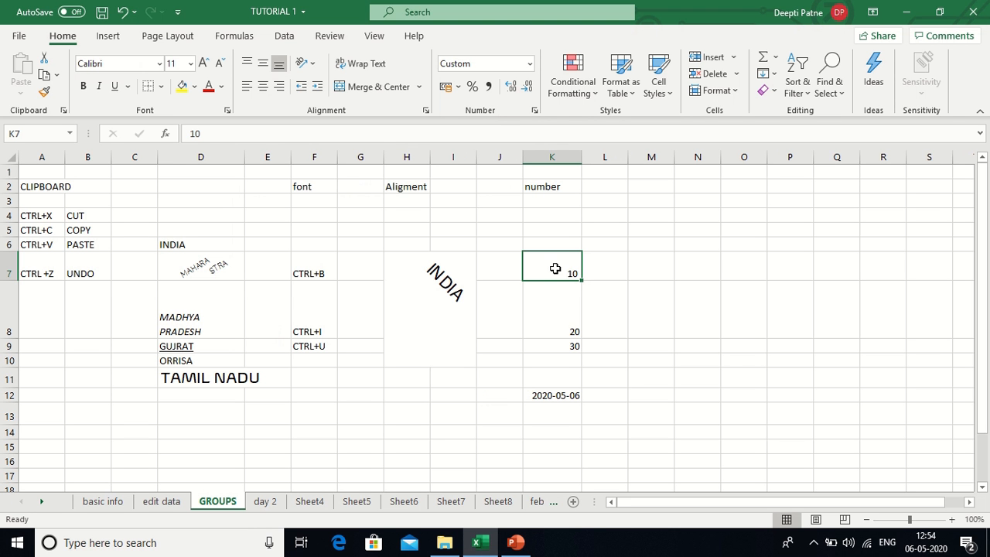
# - Adjust K7's decimal places so the 10 displays as 10.0
pyautogui.click(512, 88)
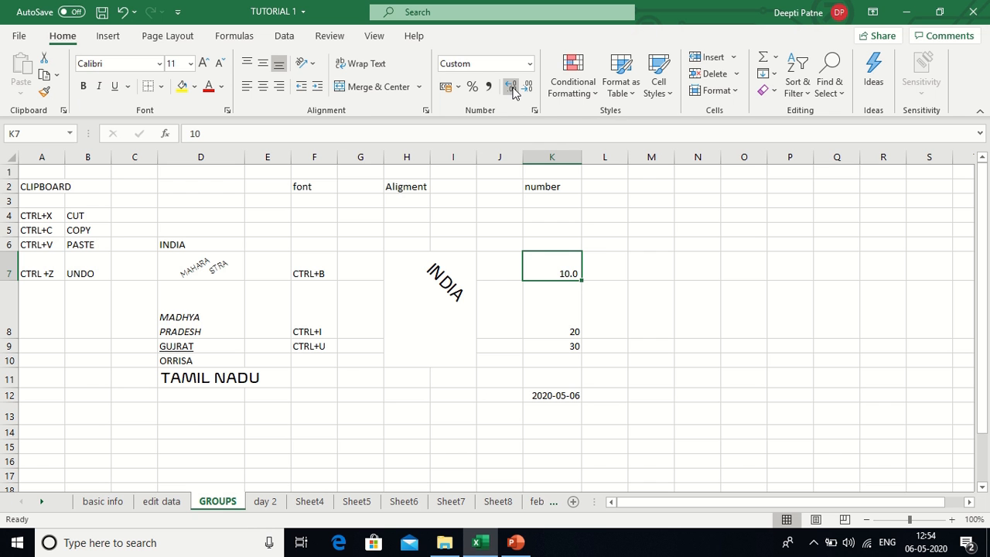
pyautogui.click(512, 88)
pyautogui.click(512, 88)
pyautogui.click(512, 88)
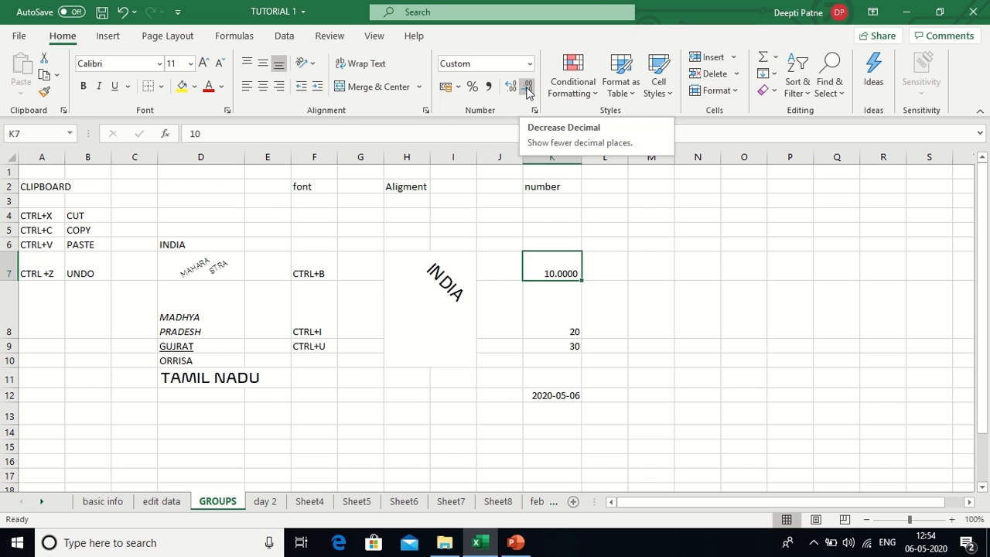
pyautogui.click(527, 86)
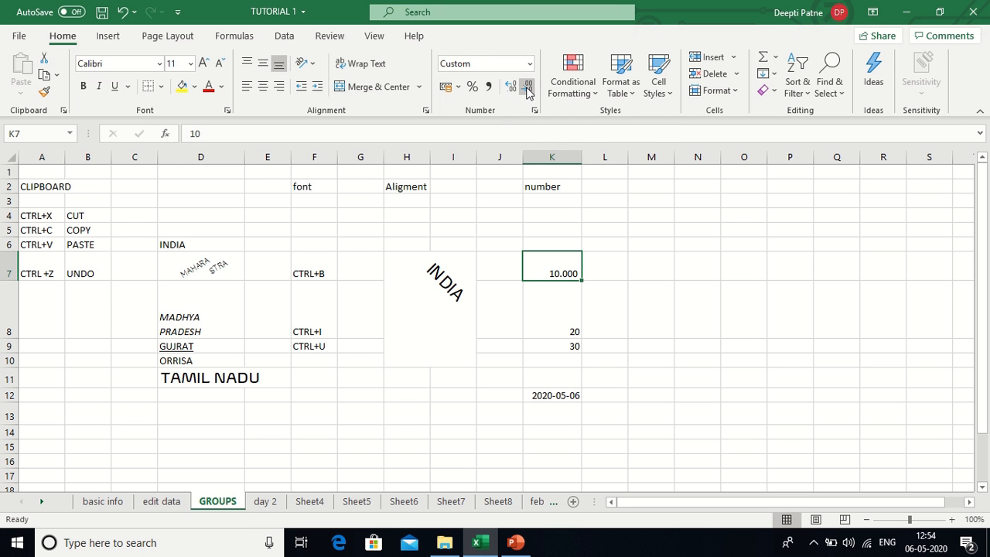
pyautogui.click(527, 86)
pyautogui.click(527, 86)
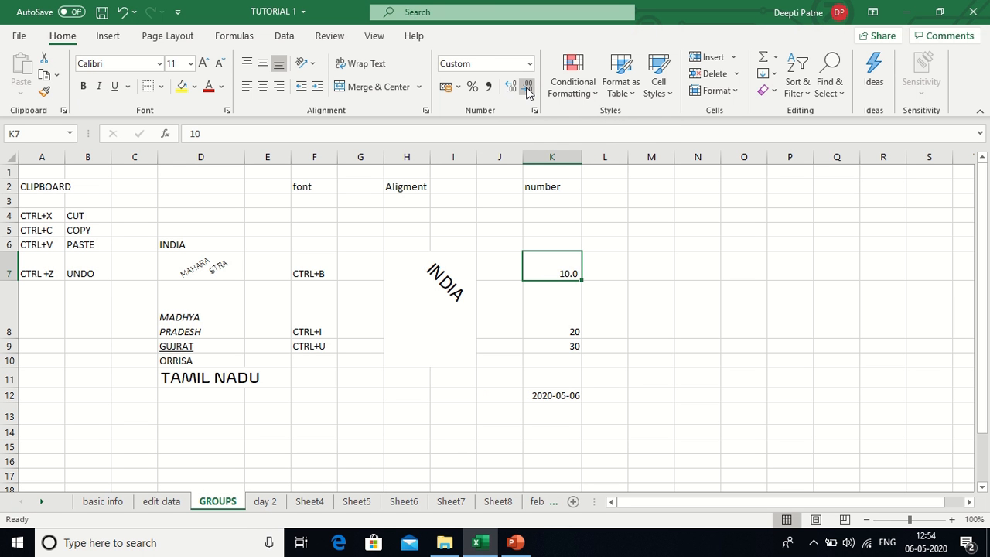
# - Format K8's 20 as a percentage, then comma style, then trim decimals back to 20
pyautogui.click(559, 320)
pyautogui.click(469, 92)
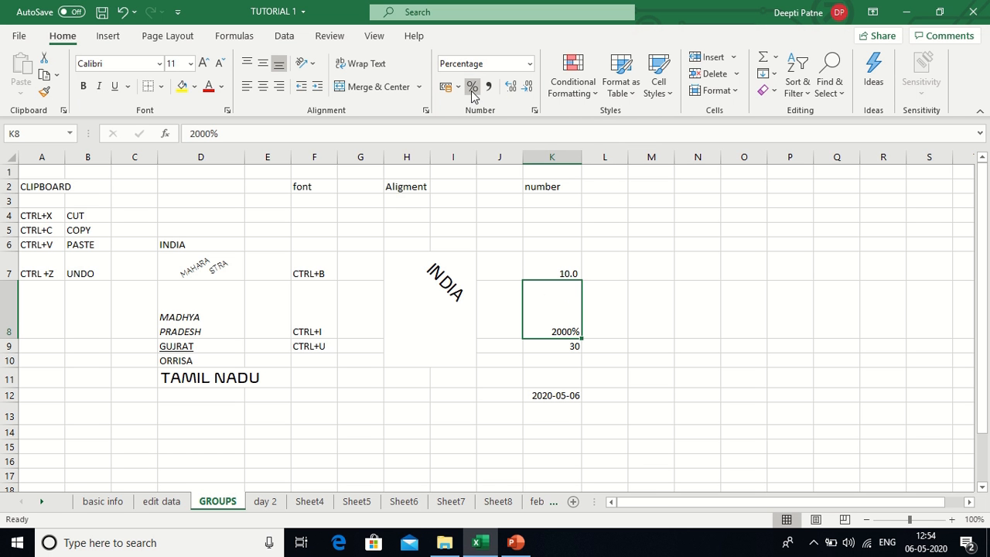
pyautogui.click(474, 93)
pyautogui.click(488, 86)
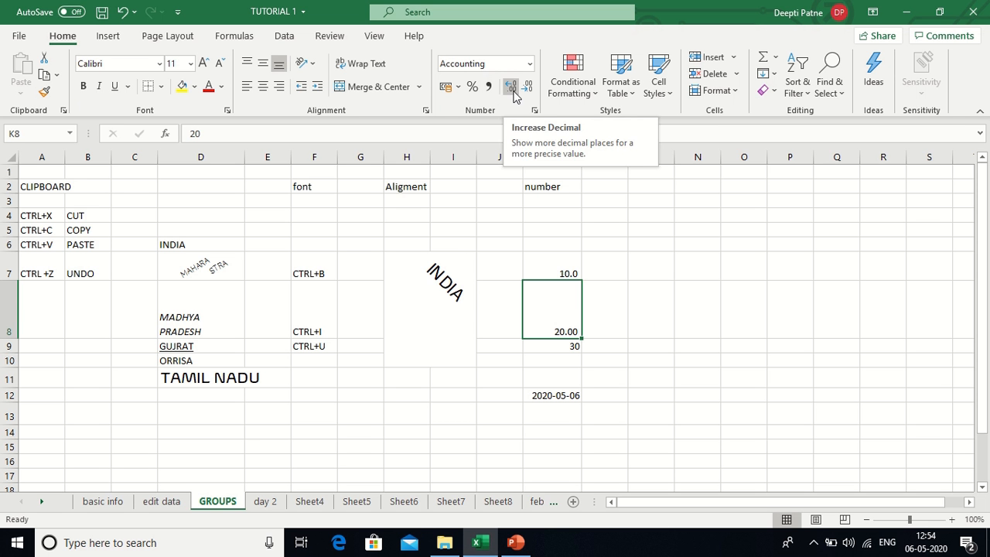
pyautogui.click(513, 91)
pyautogui.click(528, 91)
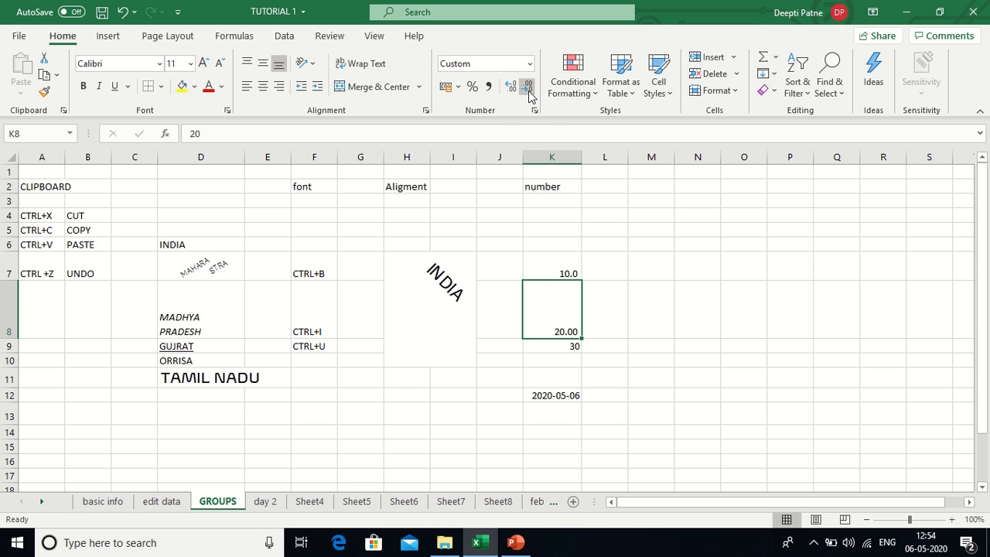
pyautogui.click(529, 92)
pyautogui.click(529, 92)
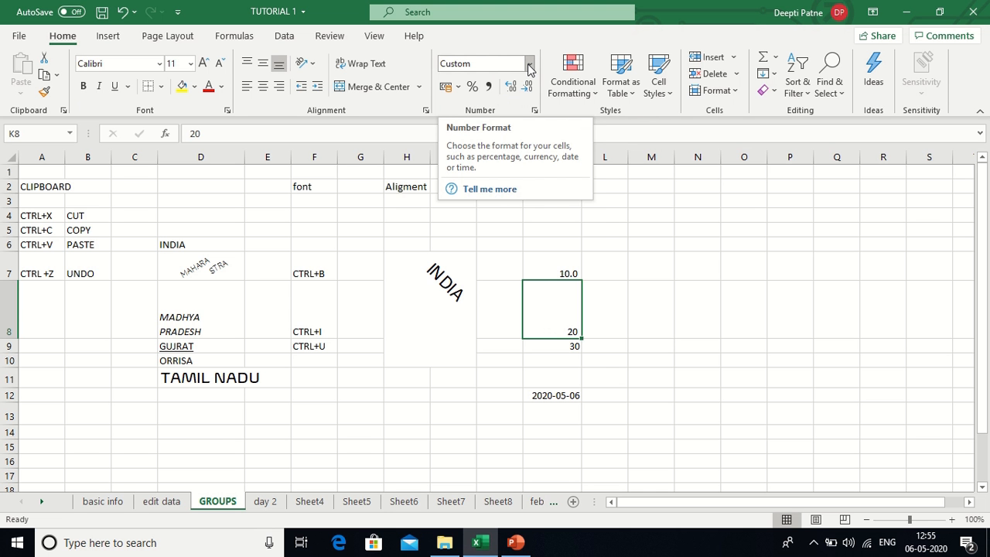
# - Format K8 as Currency so it shows ₹ 20.00, then select the date in K12
pyautogui.click(529, 66)
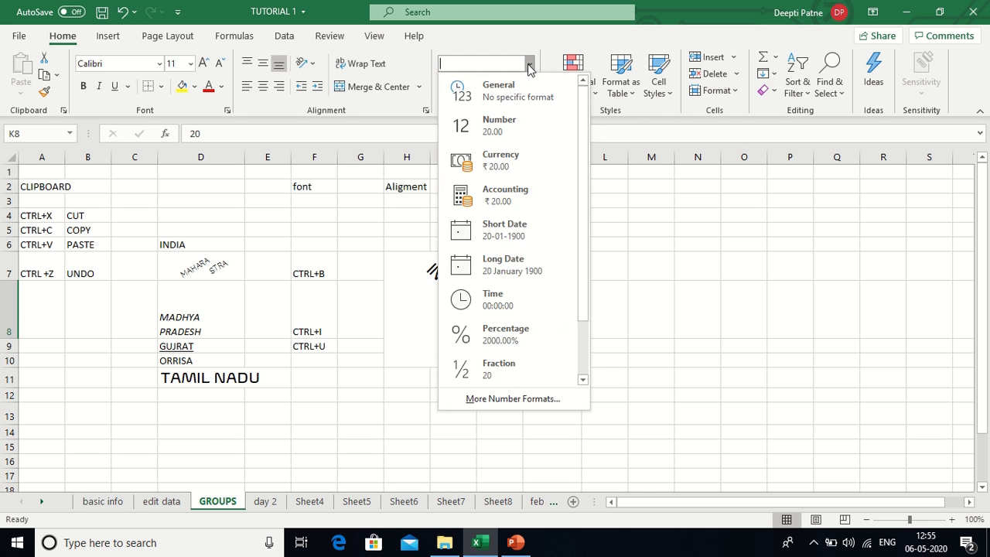
pyautogui.click(523, 163)
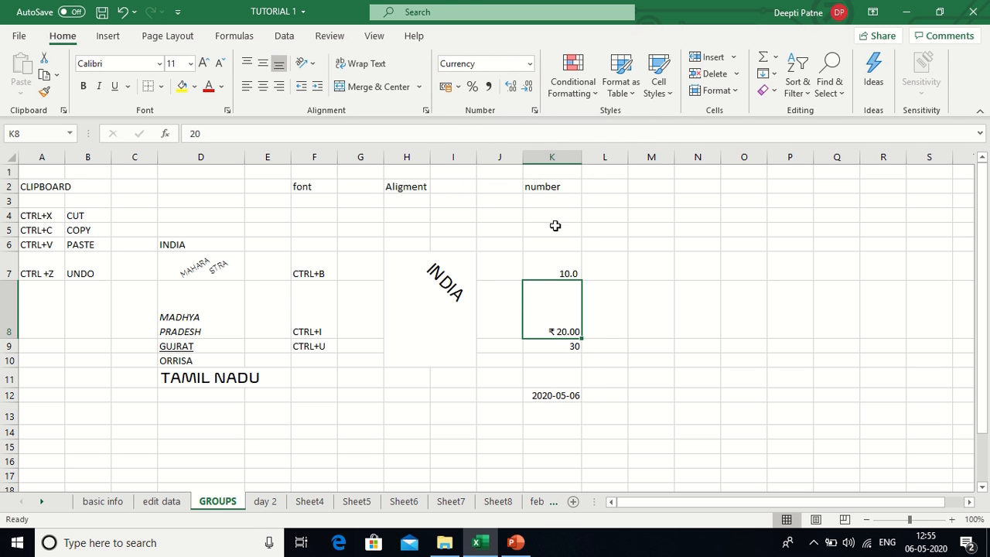
pyautogui.click(527, 66)
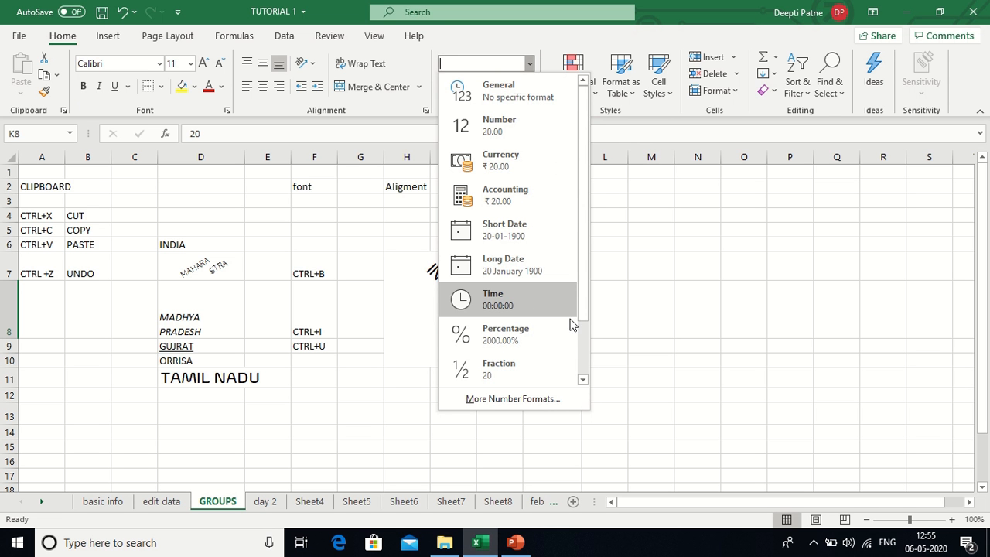
pyautogui.click(581, 380)
pyautogui.click(615, 360)
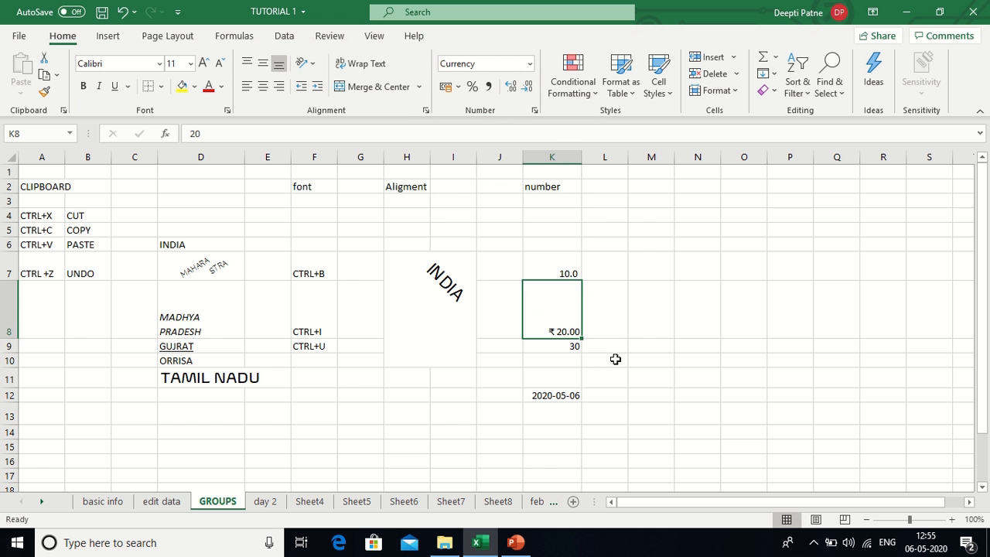
pyautogui.click(559, 395)
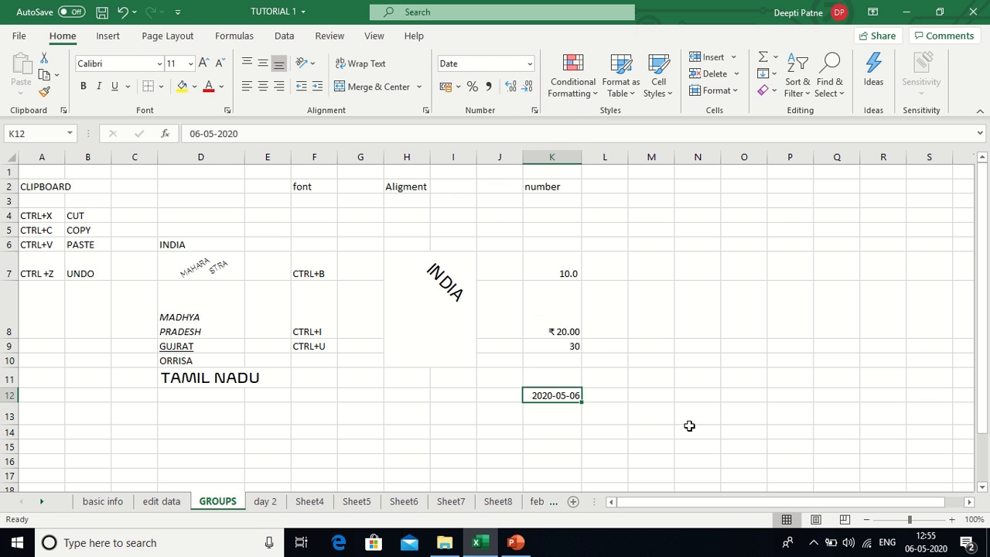
# - Show K12 as Long Date, try Short Date, then return to Long Date (06 May 2020)
pyautogui.click(529, 65)
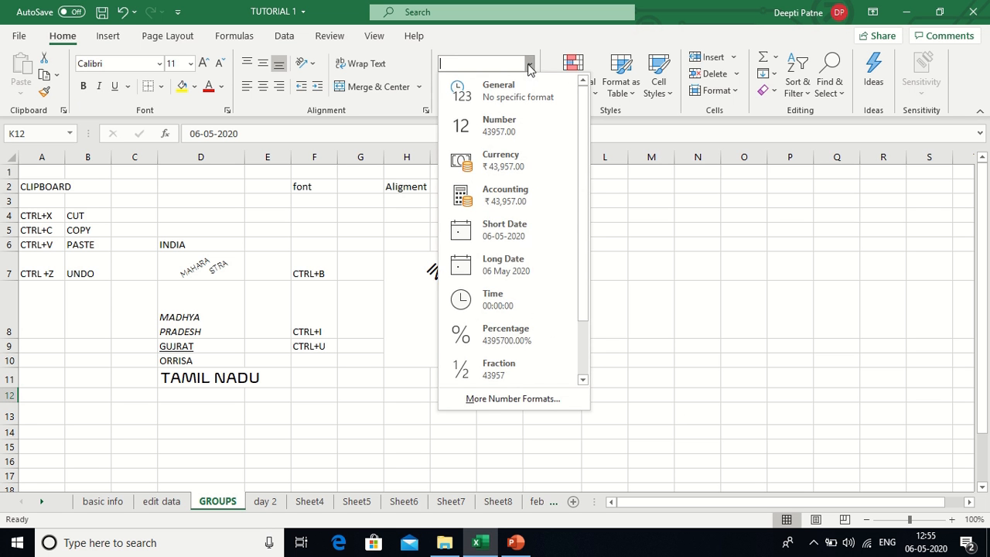
pyautogui.click(573, 262)
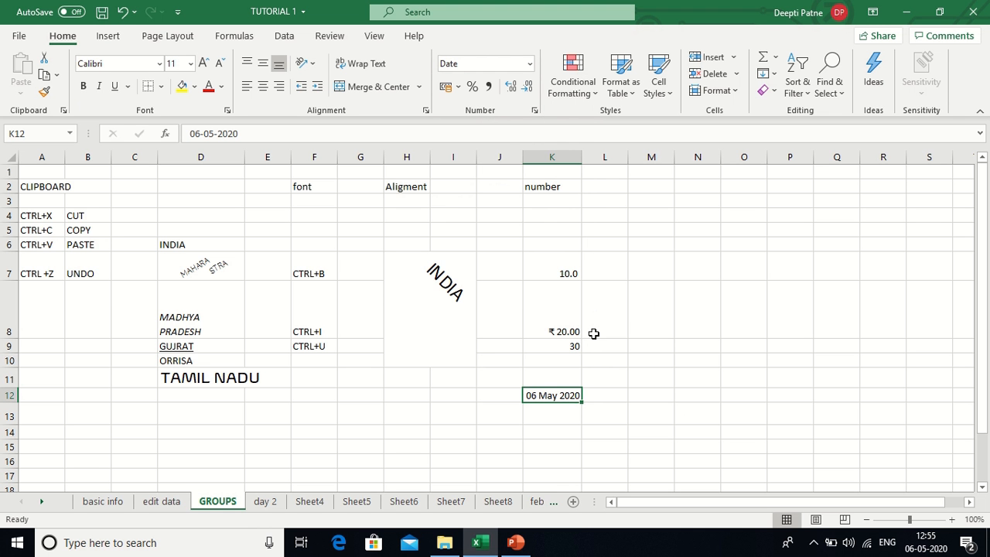
pyautogui.click(527, 65)
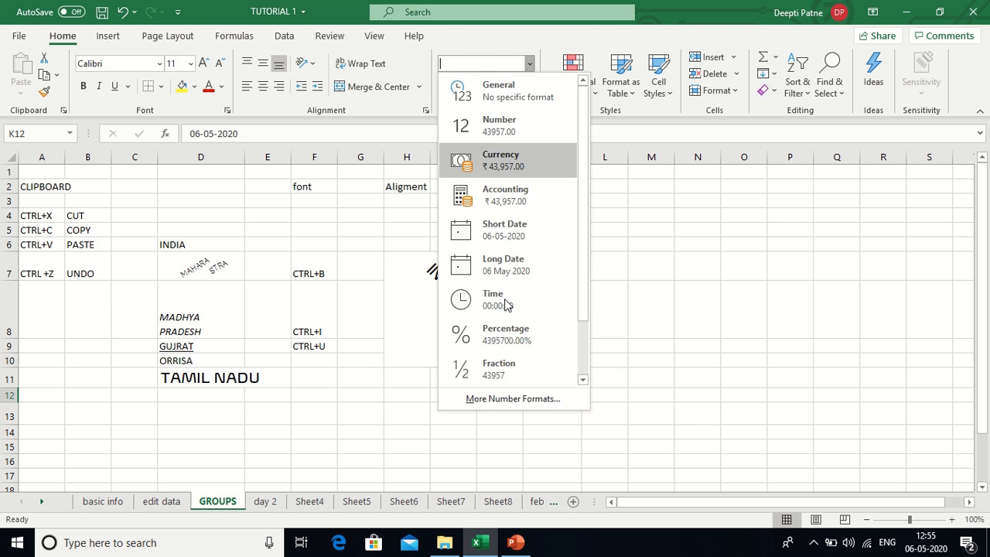
pyautogui.moveTo(580, 308); pyautogui.dragTo(580, 272)
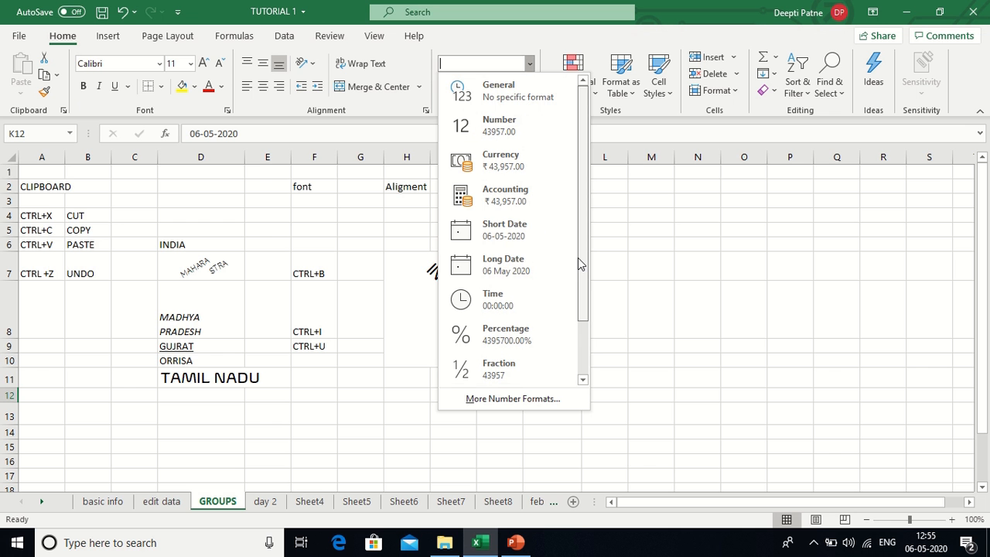
pyautogui.click(514, 241)
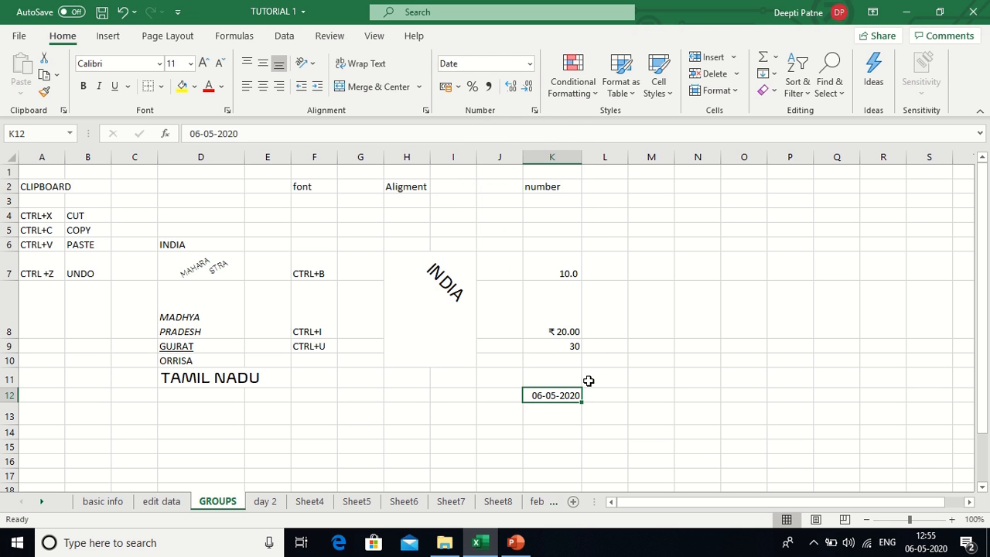
pyautogui.click(531, 63)
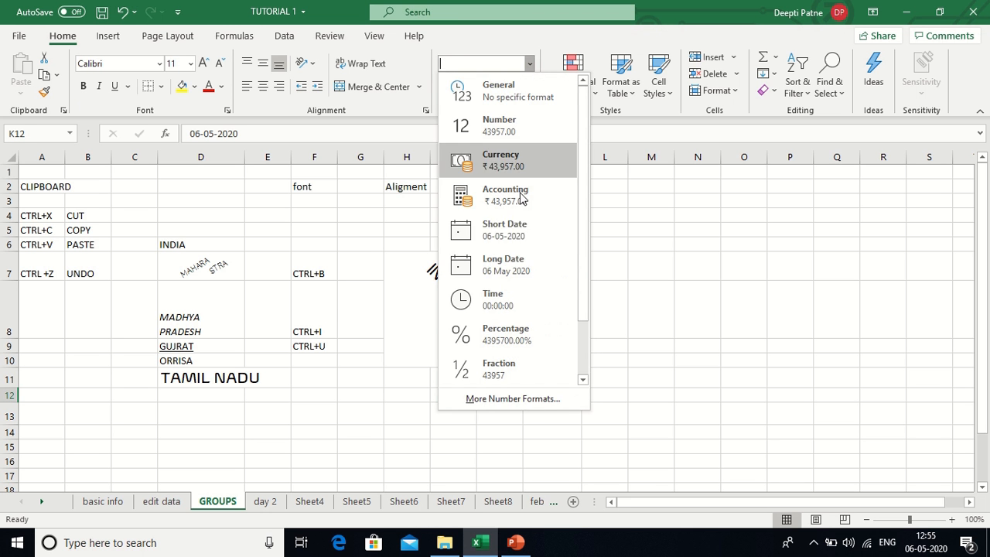
pyautogui.click(523, 262)
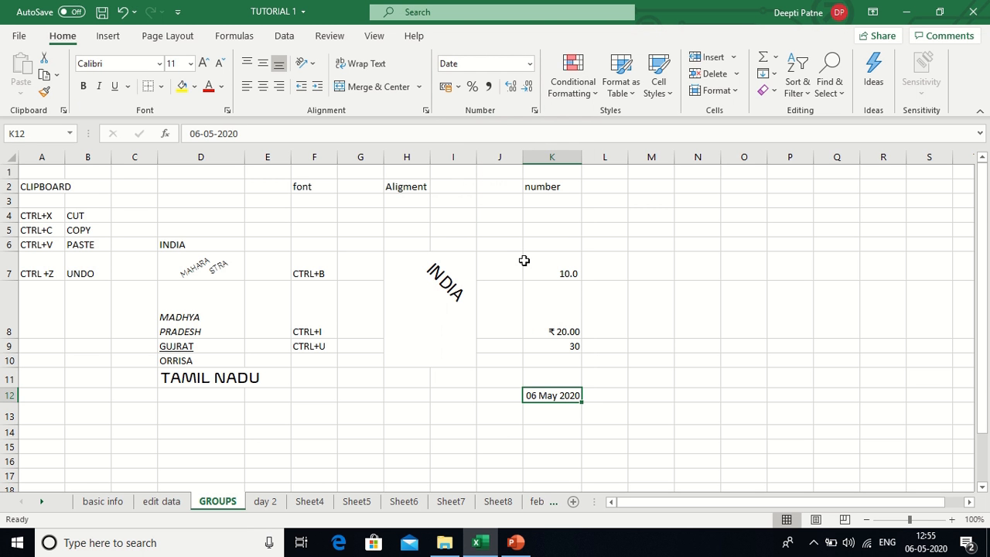
# - In Format Cells, browse the Scientific, Fraction, Text, Currency and Time number categories
pyautogui.click(533, 112)
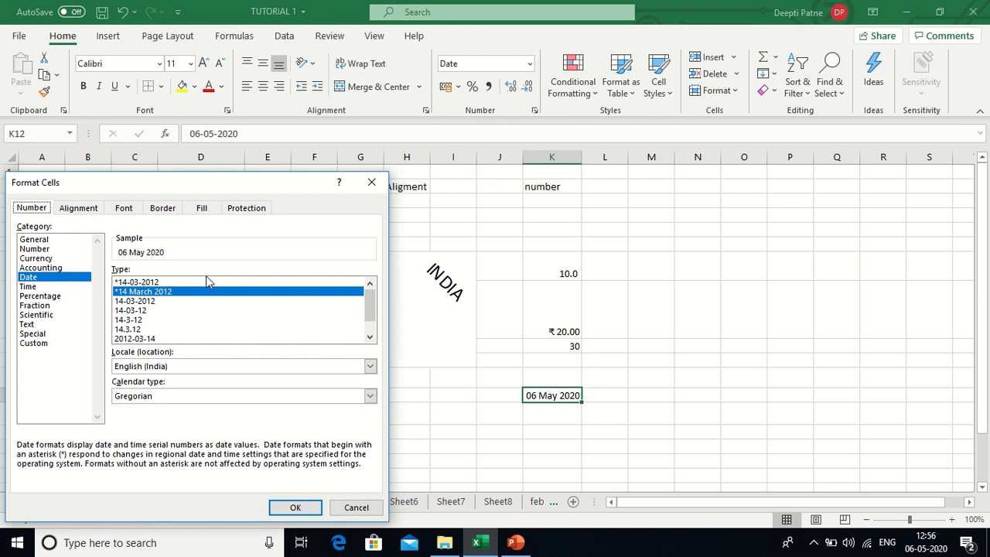
pyautogui.click(48, 314)
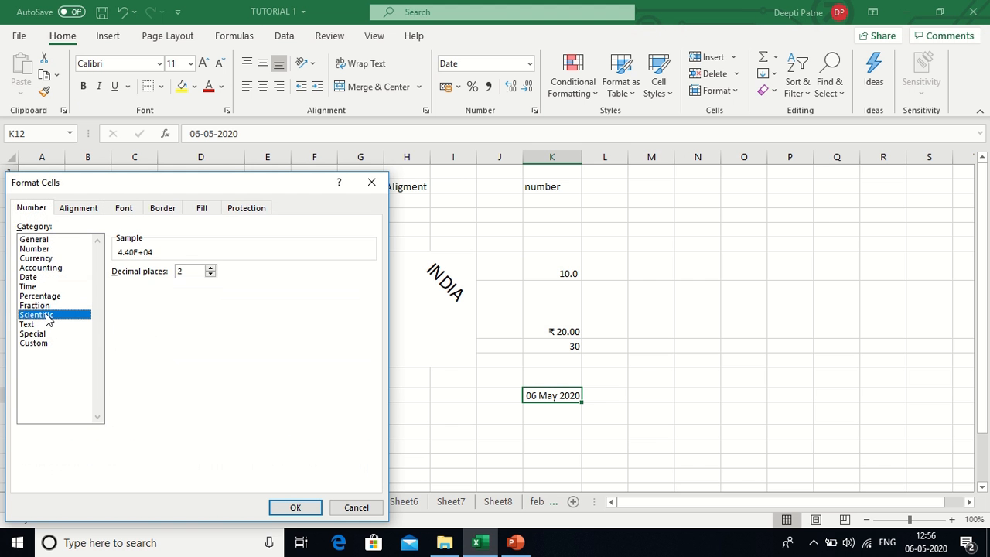
pyautogui.click(44, 305)
pyautogui.click(44, 316)
pyautogui.click(41, 325)
pyautogui.click(48, 260)
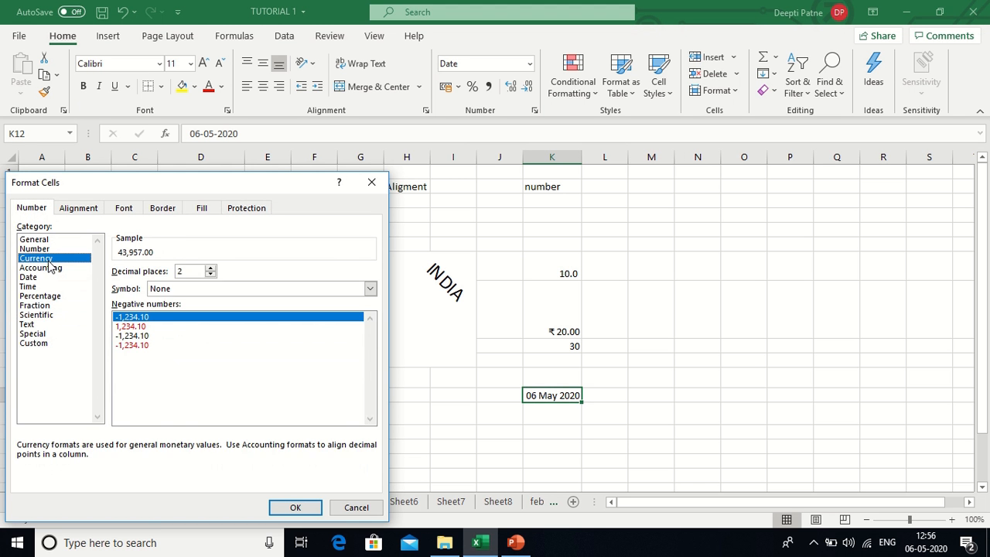
pyautogui.click(45, 277)
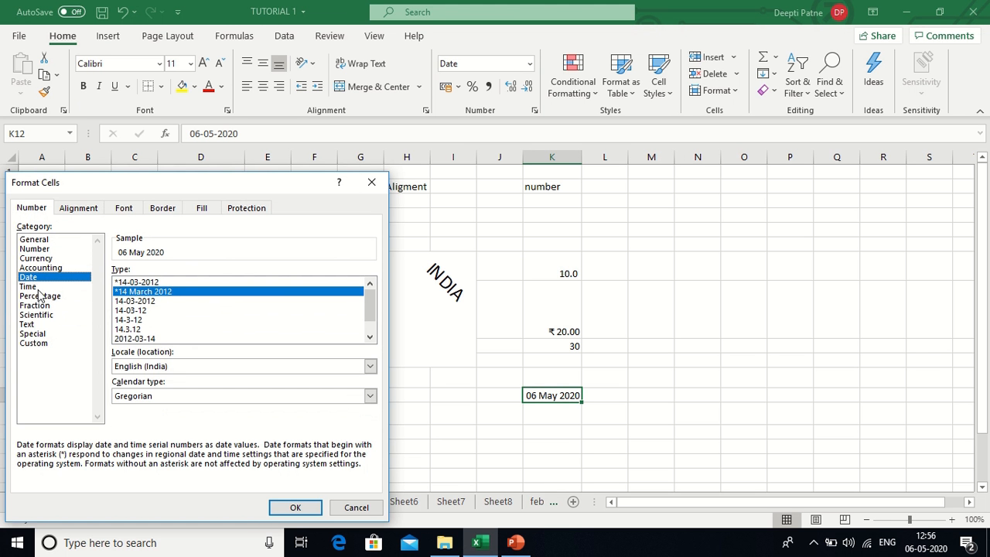
pyautogui.click(38, 288)
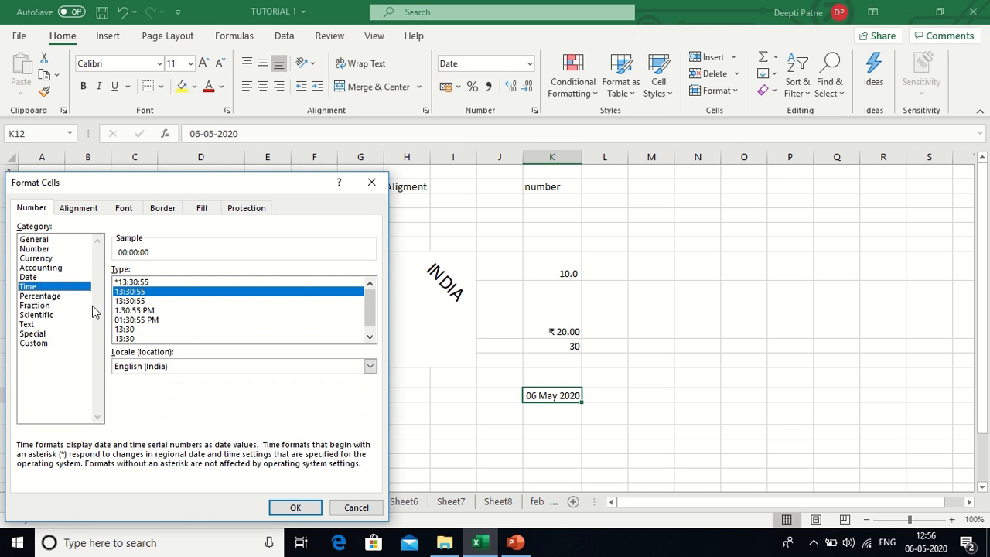
# - Apply the 14.3.12 Date type to K12 so it reads 6.5.20
pyautogui.click(65, 278)
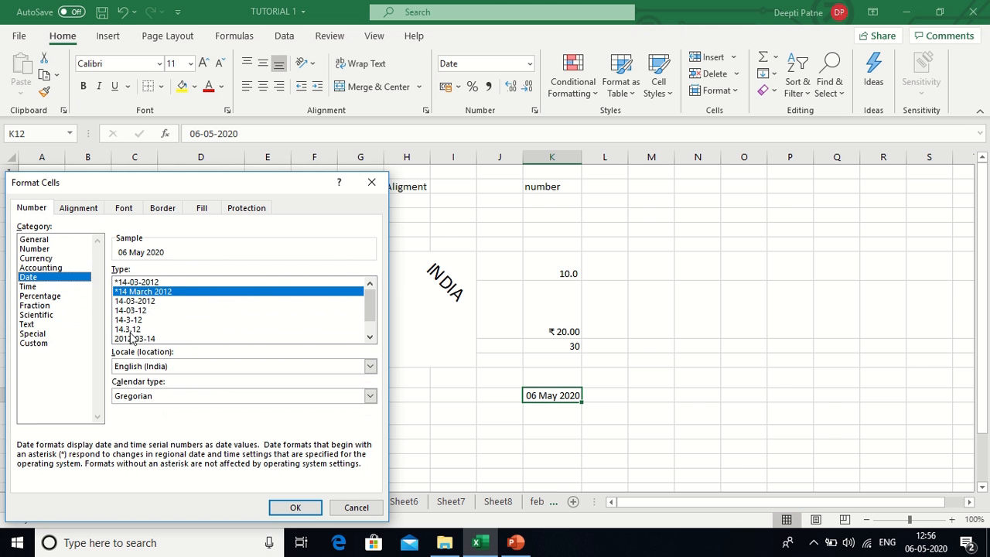
pyautogui.click(131, 330)
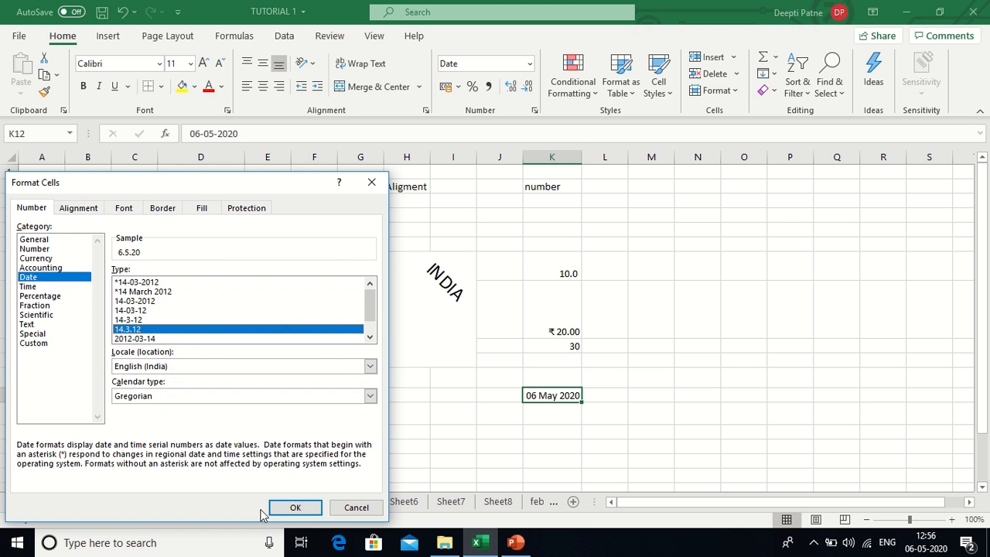
pyautogui.click(296, 508)
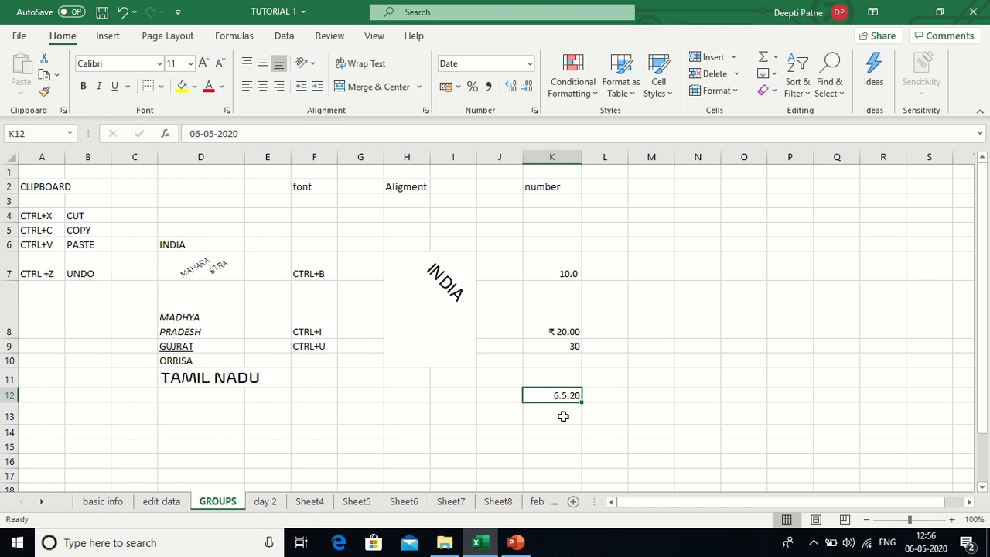
pyautogui.moveTo(387, 34)
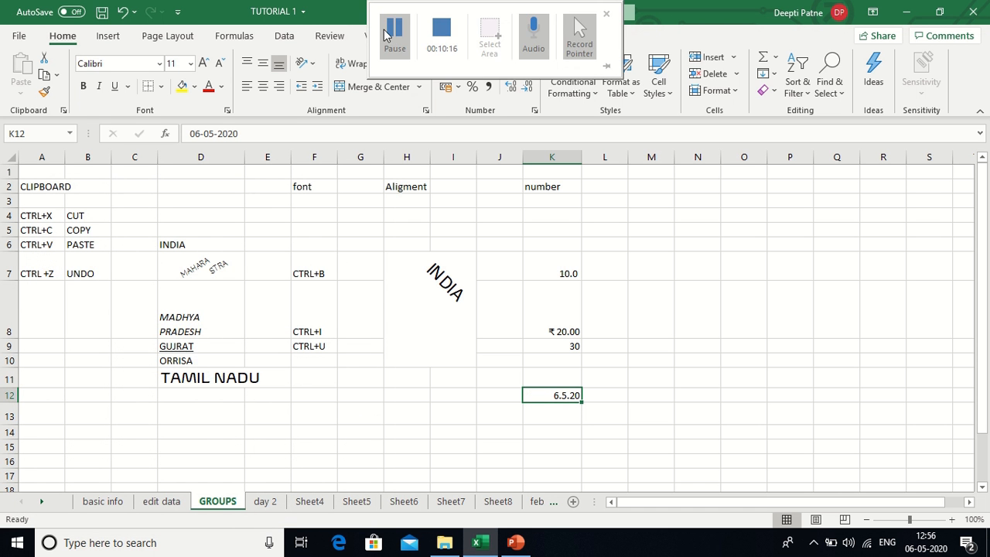